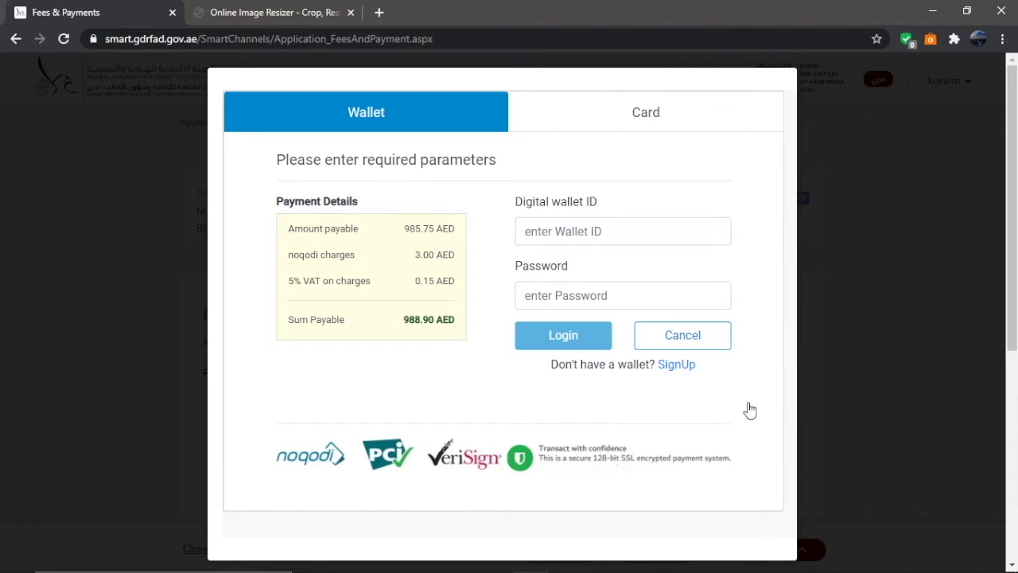
# Step: Switch the GDRFA payment dialog to Card payment to see the 1,016.80 AED total
pyautogui.click(640, 124)
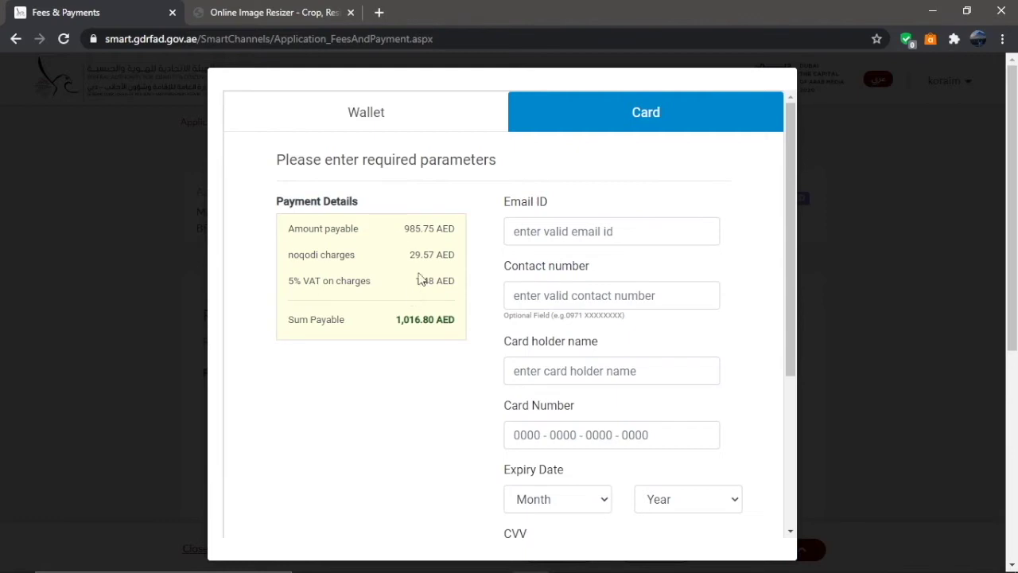
# Step: Return to Wallet payment at 988.90 AED and open the noqodi SignUp page in a new tab
pyautogui.click(400, 114)
pyautogui.doubleClick(443, 230)
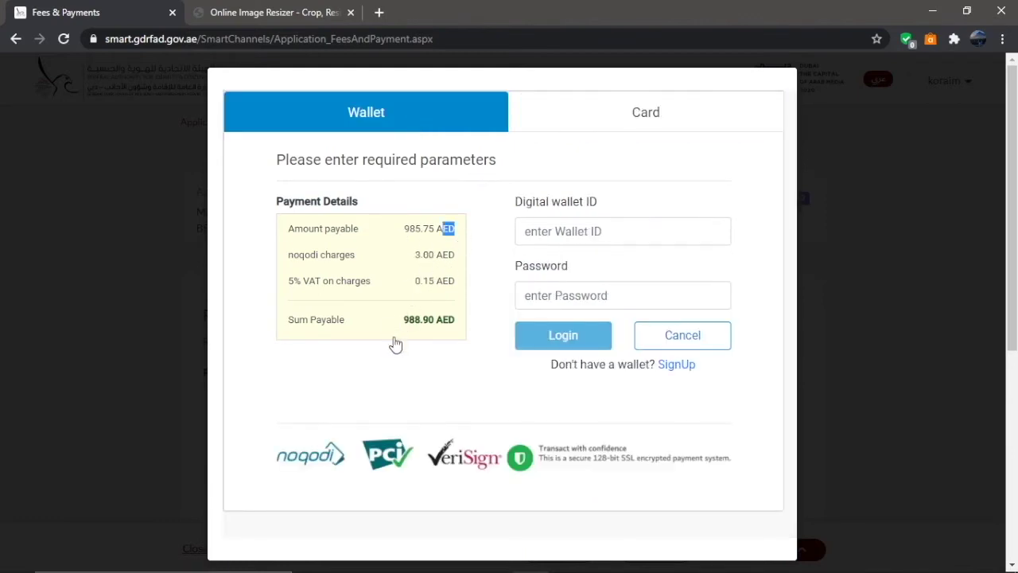
pyautogui.moveTo(396, 337); pyautogui.dragTo(445, 340)
pyautogui.click(477, 381)
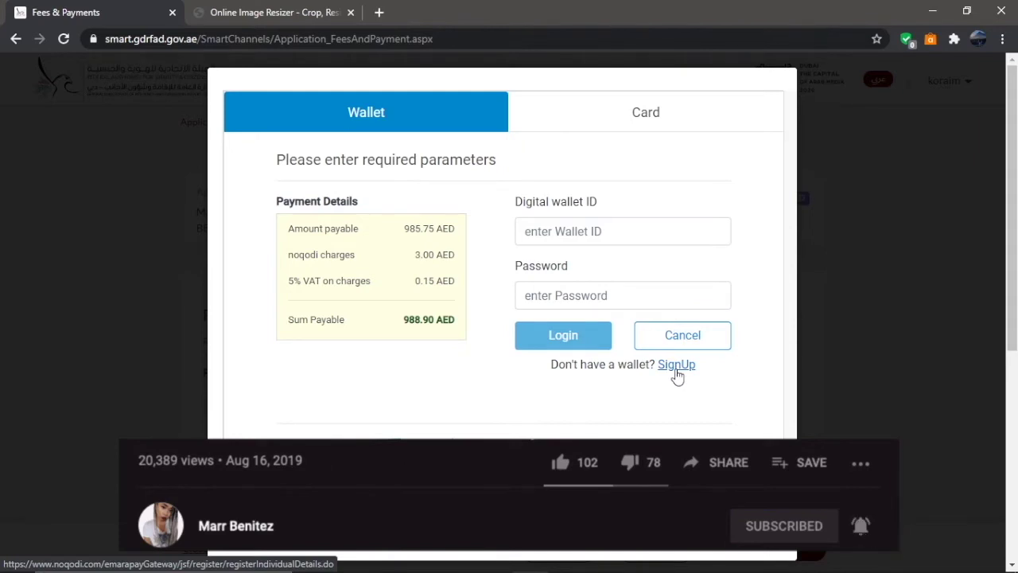
pyautogui.click(676, 366)
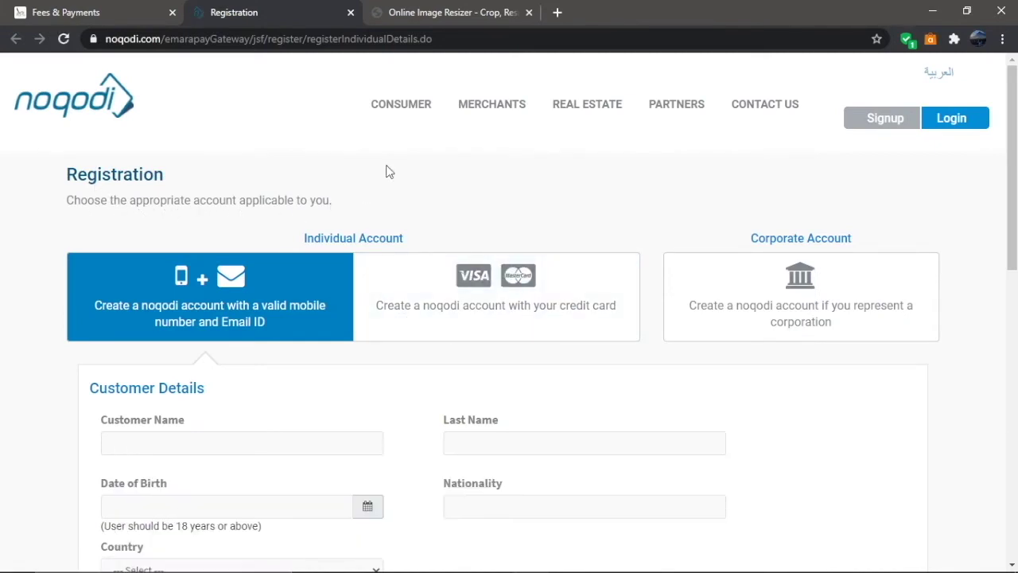
# Step: Preview the noqodi credit card account registration option
pyautogui.scroll(-1, 789, 208)
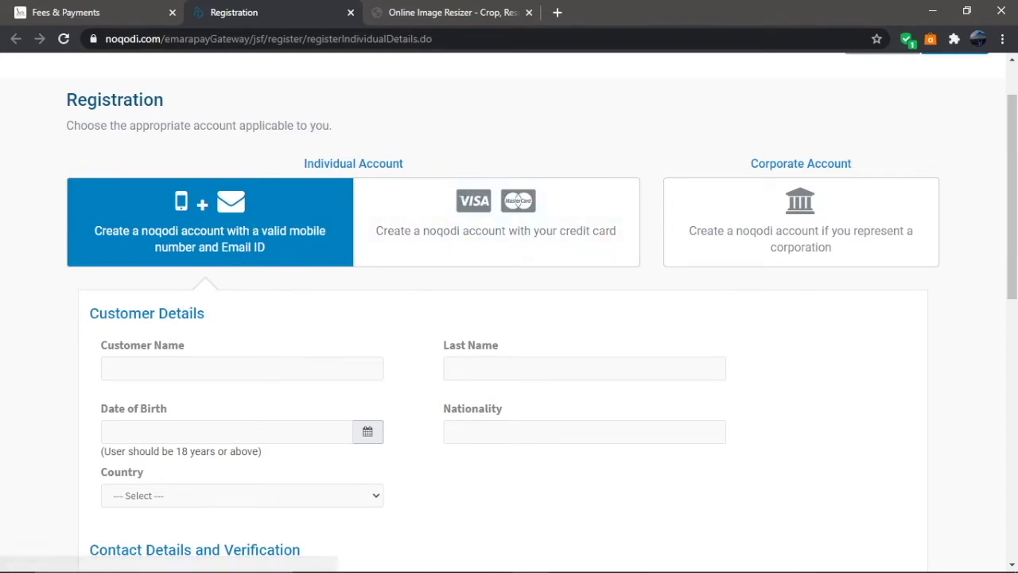
pyautogui.scroll(-1, 267, 362)
pyautogui.click(529, 153)
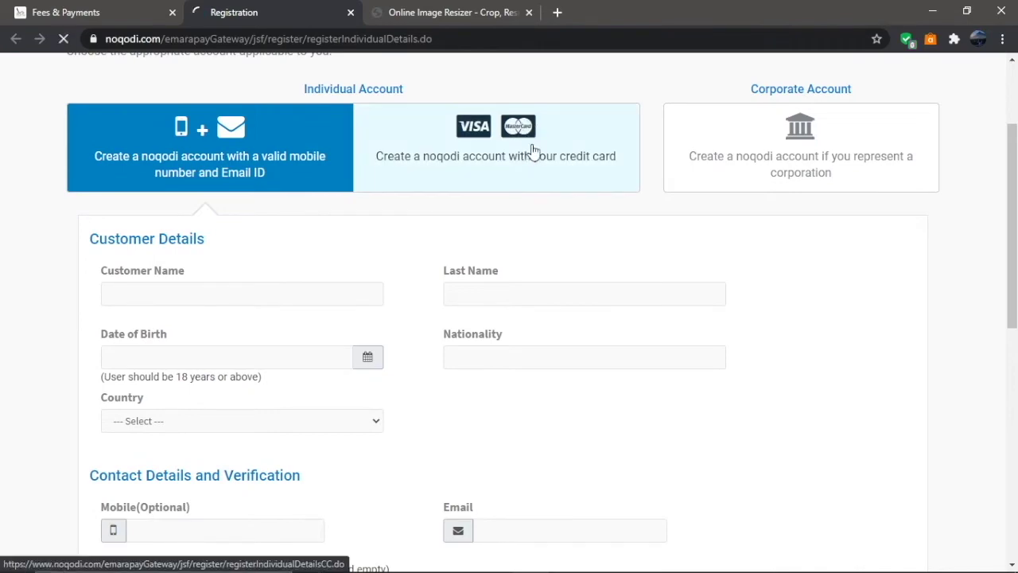
pyautogui.scroll(-3, 494, 220)
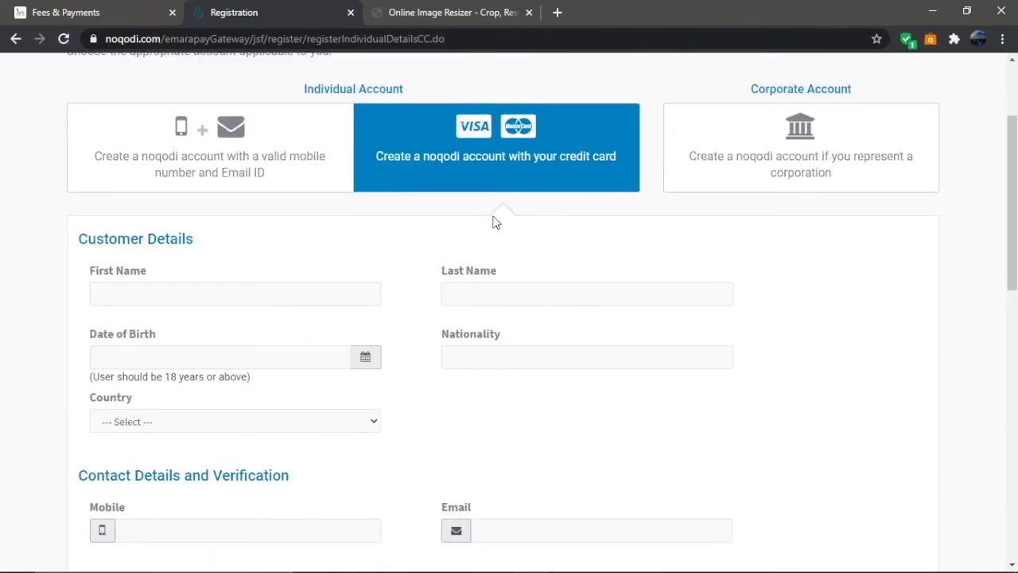
pyautogui.scroll(3, 318, 239)
# Step: Choose the mobile number and Email ID account and begin entering the customer's first name
pyautogui.click(180, 278)
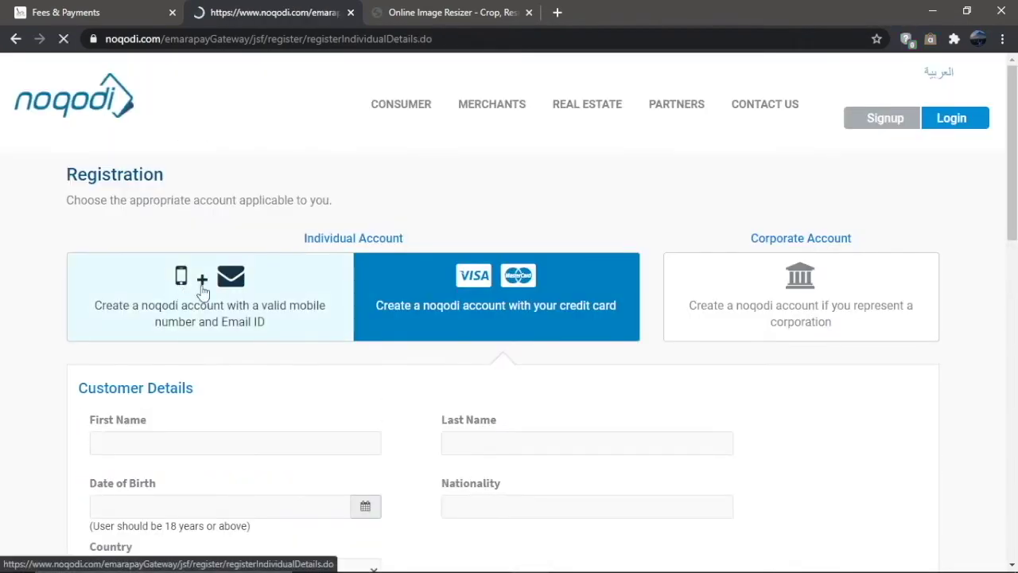
pyautogui.scroll(-2, 240, 295)
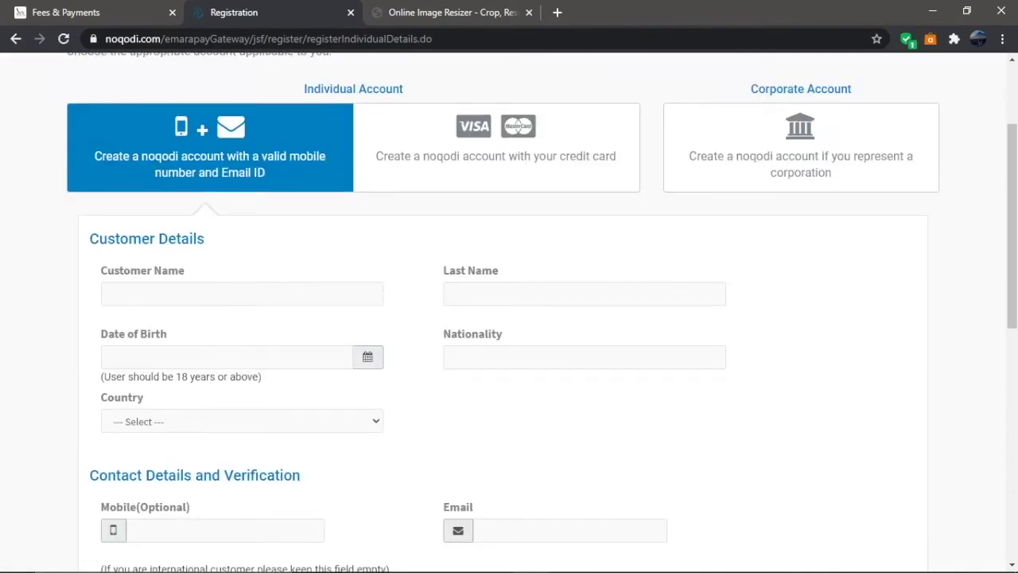
pyautogui.click(240, 294)
pyautogui.write('mo')
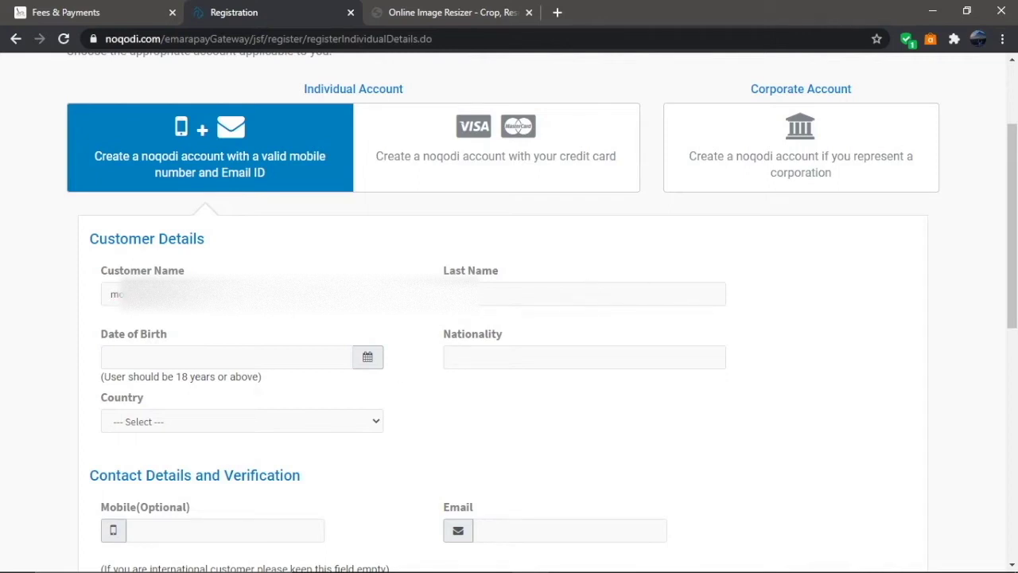
# Step: Enter the customer's last name and set the birth date to 30-Sep-1990
pyautogui.press('Tab')
pyautogui.write('m')
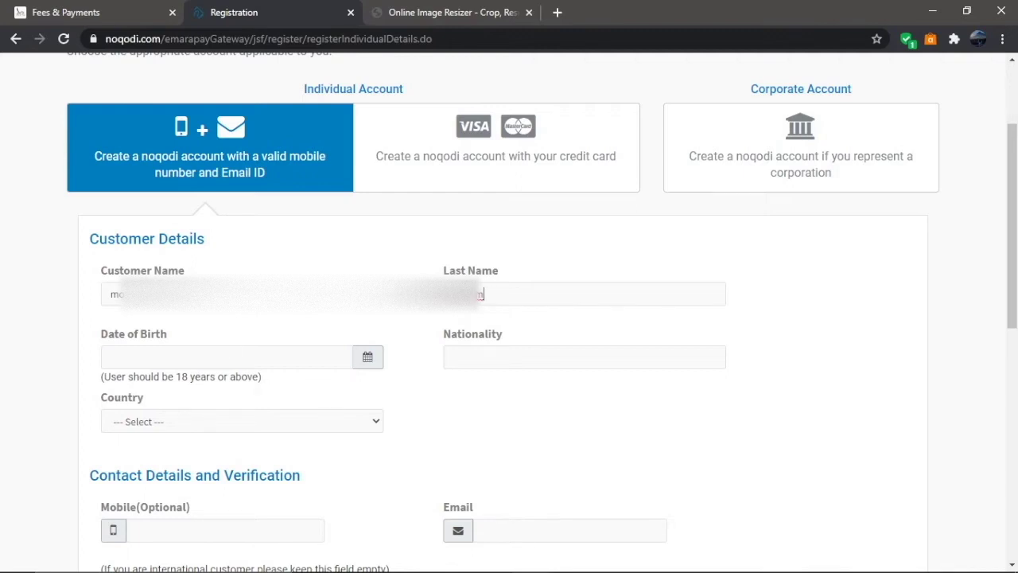
pyautogui.click(374, 362)
pyautogui.doubleClick(180, 170)
pyautogui.scroll(1, 198, 211)
pyautogui.click(116, 247)
pyautogui.click(116, 247)
pyautogui.click(116, 247)
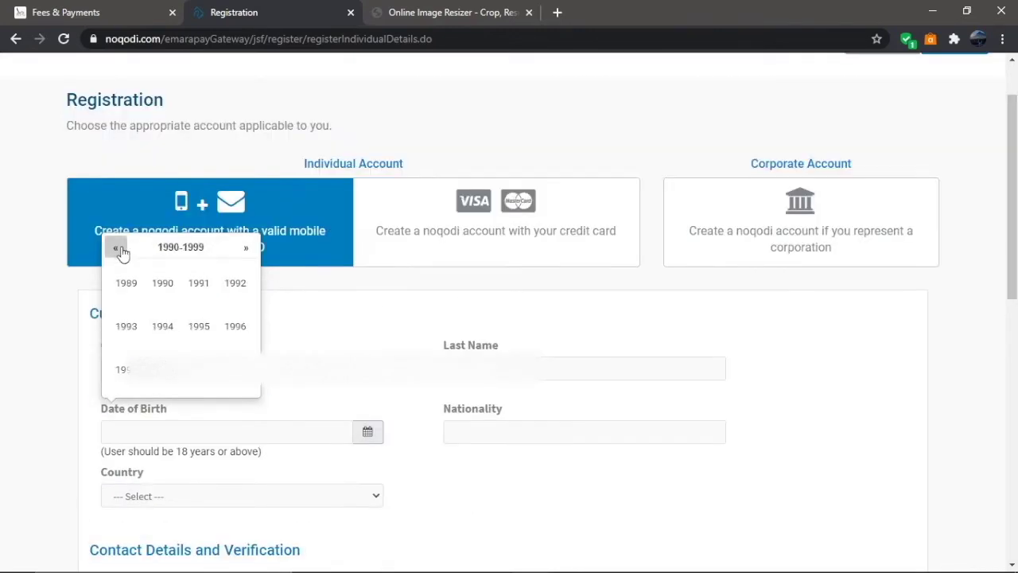
pyautogui.click(163, 284)
pyautogui.click(126, 369)
pyautogui.click(114, 403)
# Step: Set nationality to egypt, country to Egypt, and enter the customer's mobile number
pyautogui.press('Tab')
pyautogui.write('egypt')
pyautogui.scroll(-2, 237, 347)
pyautogui.click(236, 348)
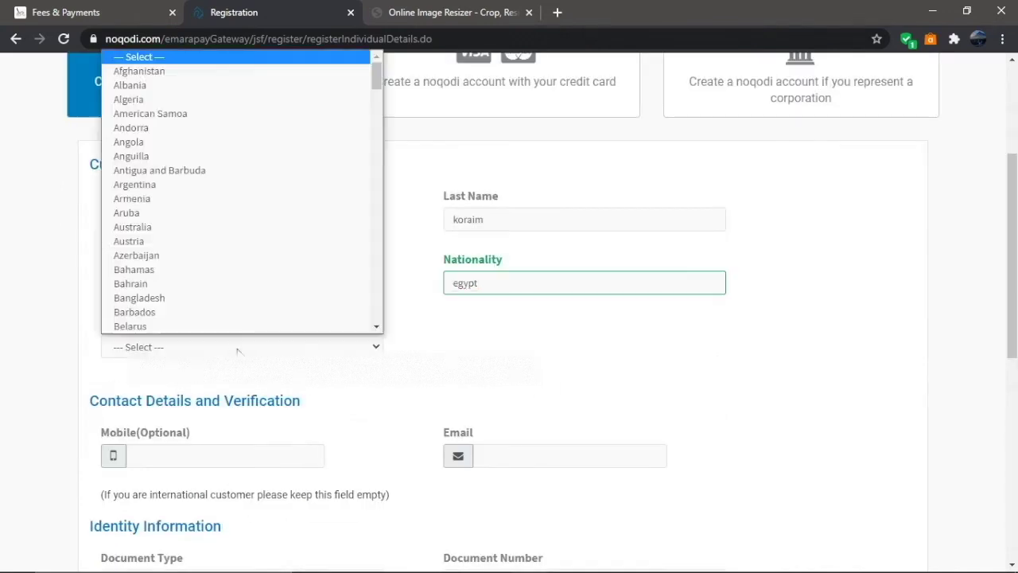
pyautogui.press('e')
pyautogui.scroll(-4, 183, 239)
pyautogui.click(130, 198)
pyautogui.scroll(-2, 377, 416)
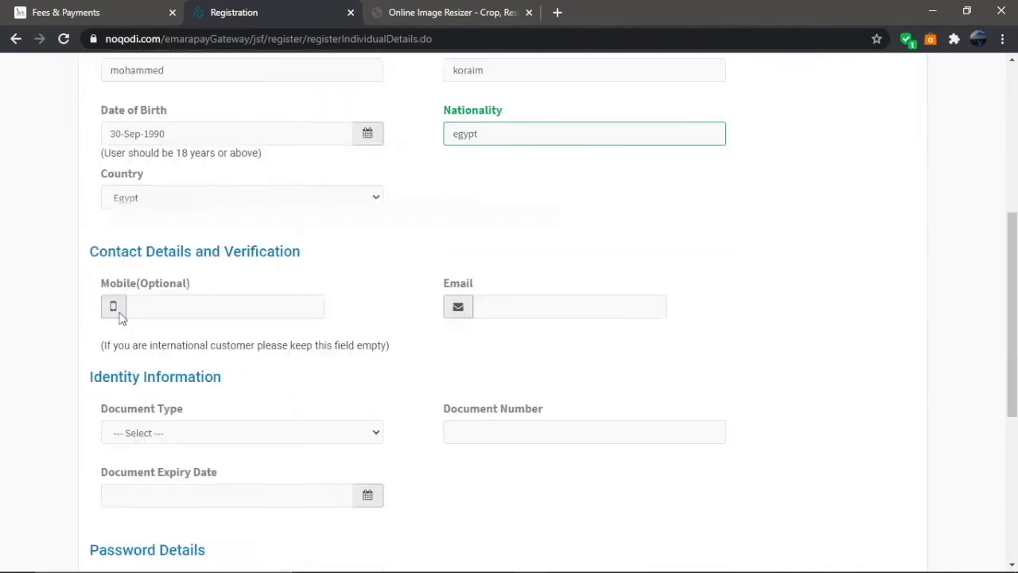
pyautogui.click(117, 313)
pyautogui.write('10')
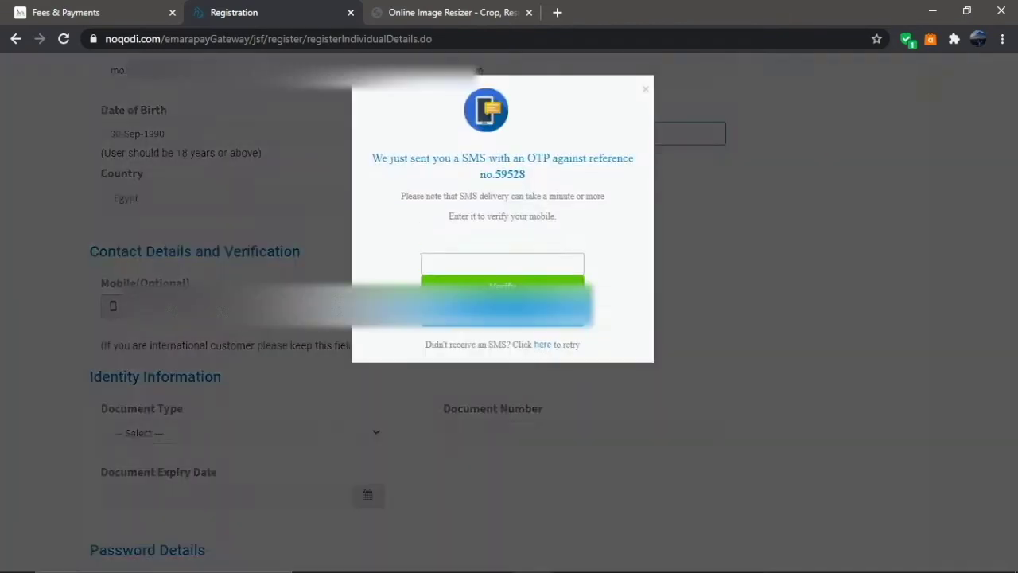
# Step: Verify the mobile number with the SMS one-time code
pyautogui.click(502, 264)
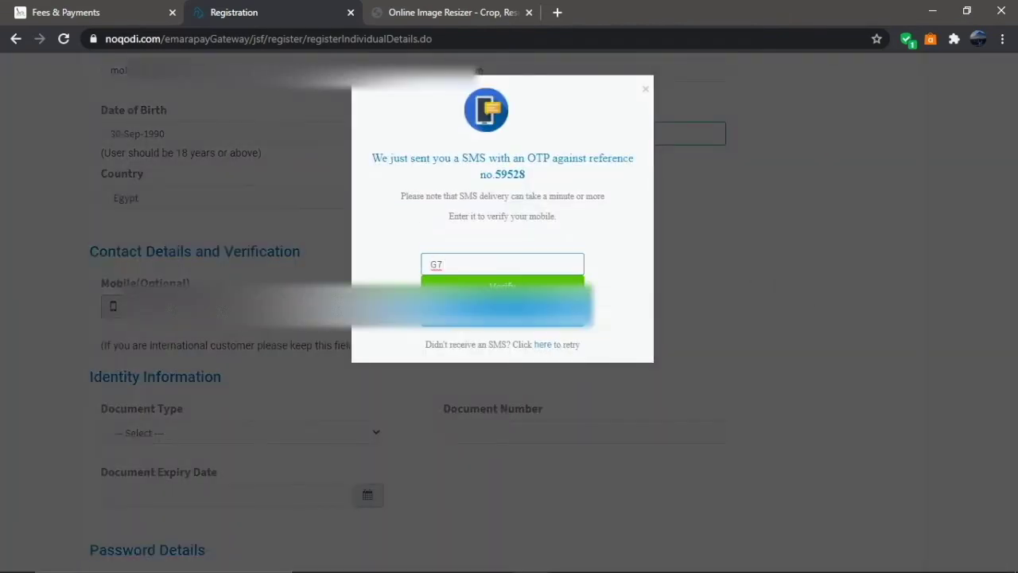
pyautogui.press('Return')
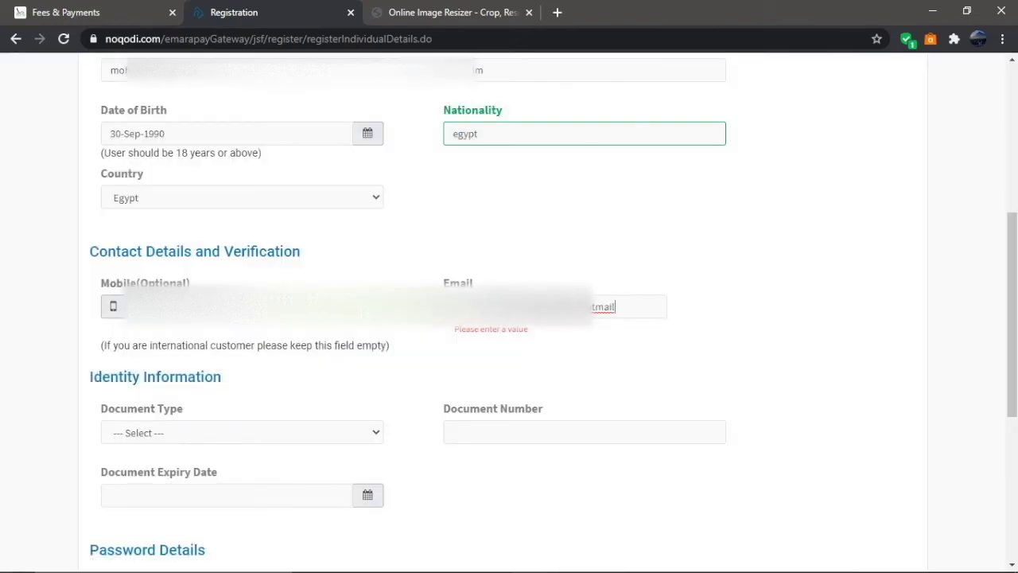
# Step: Request an email verification code, enter it, then request a fresh code
pyautogui.scroll(-1, 348, 371)
pyautogui.click(696, 243)
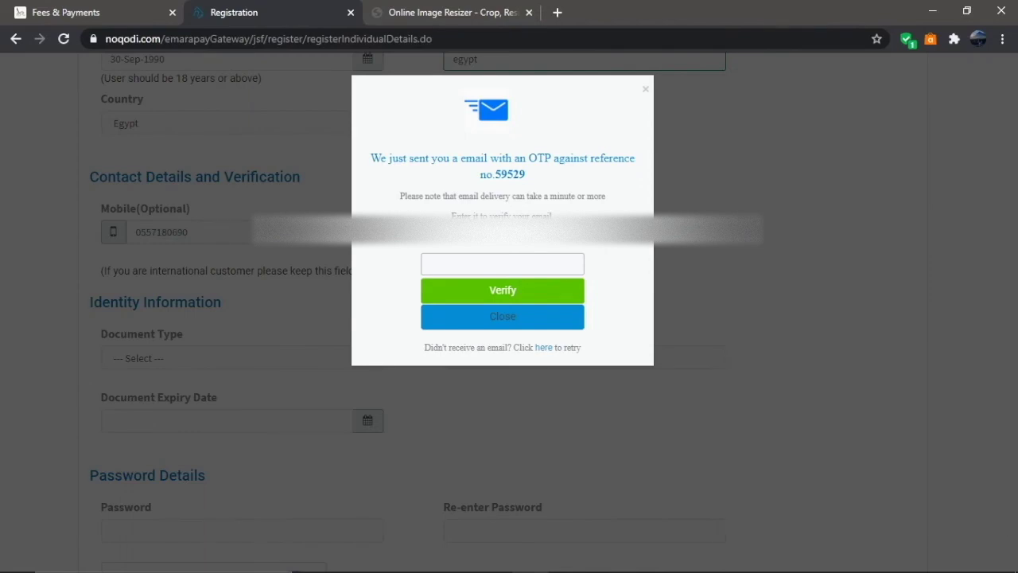
pyautogui.click(502, 264)
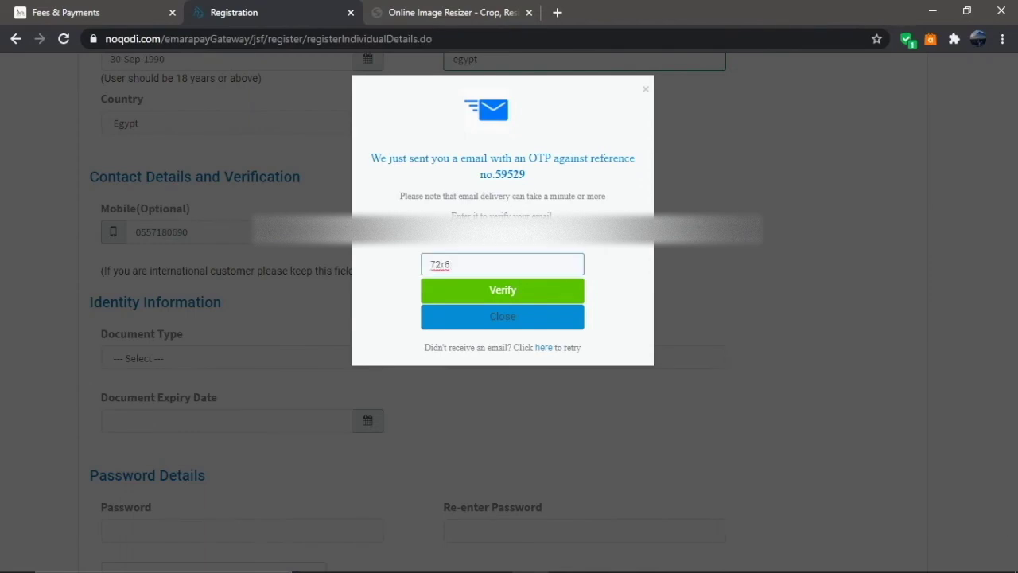
pyautogui.press('Return')
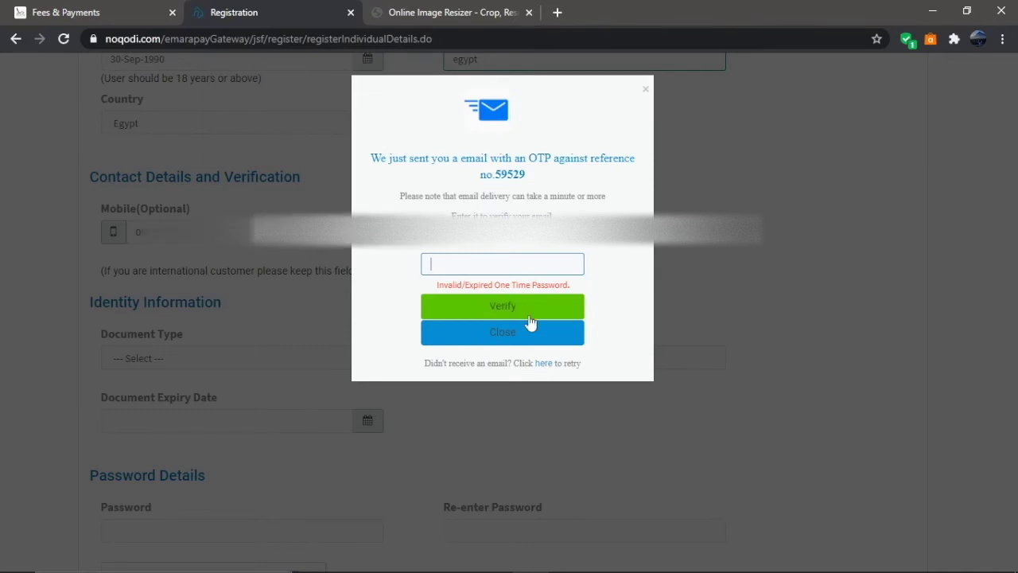
pyautogui.click(529, 312)
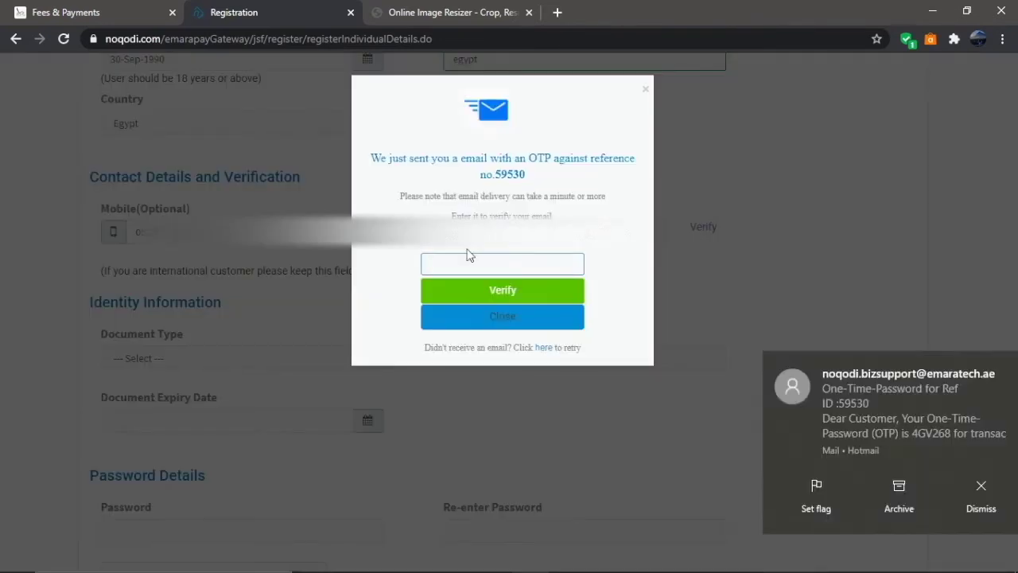
# Step: Submit the new email verification code and choose Id Card as the document type
pyautogui.click(485, 295)
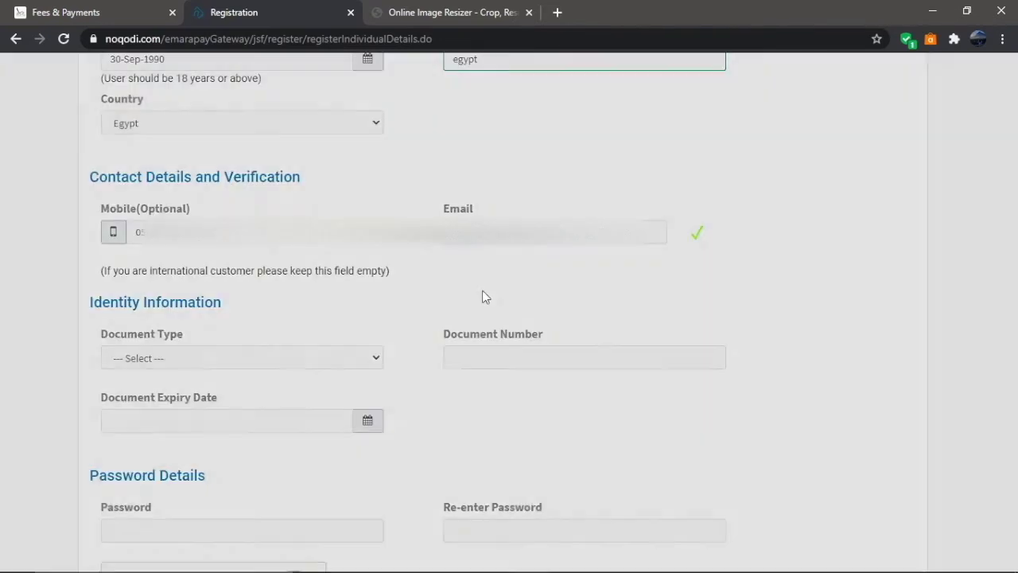
pyautogui.scroll(-2, 207, 342)
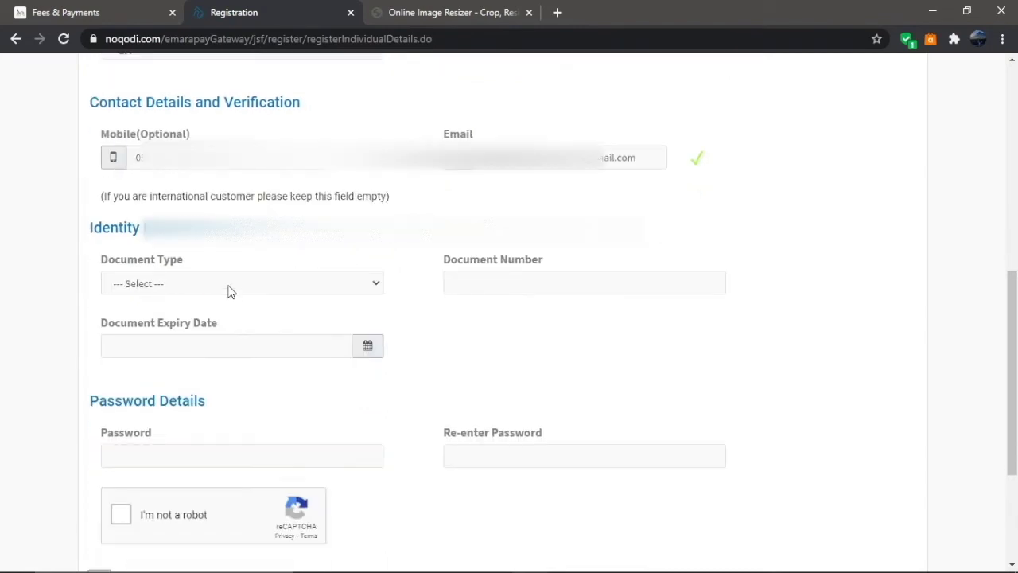
pyautogui.click(229, 285)
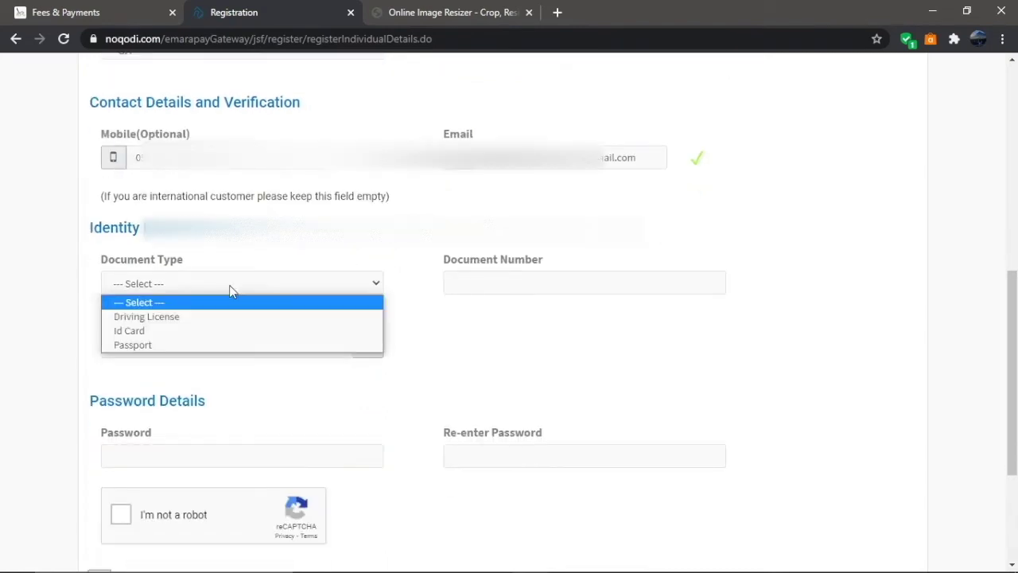
pyautogui.click(216, 331)
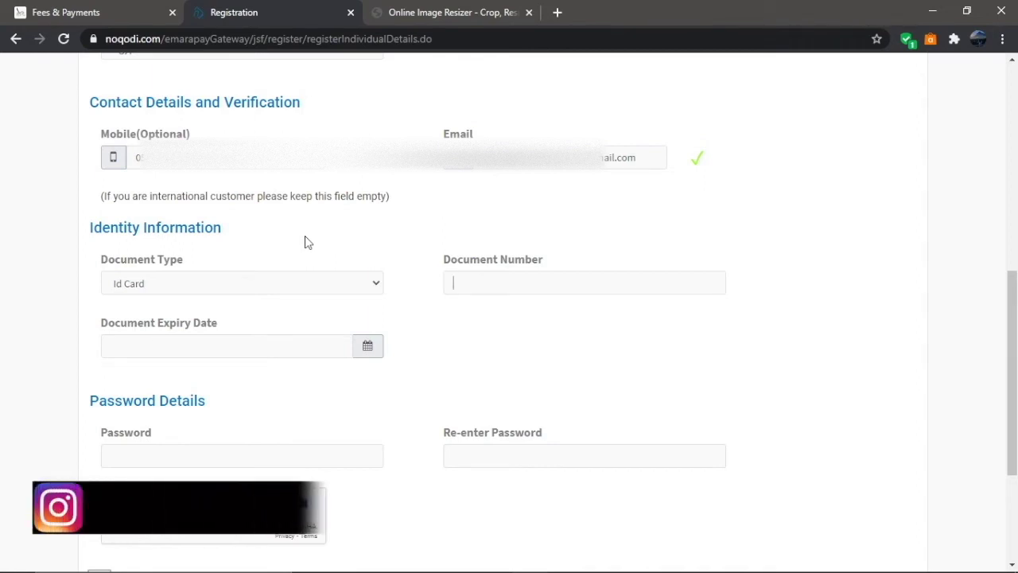
# Step: Paste the identity document number and set its expiry date to 29-Apr-2022
pyautogui.hotkey('ctrl', 'v')
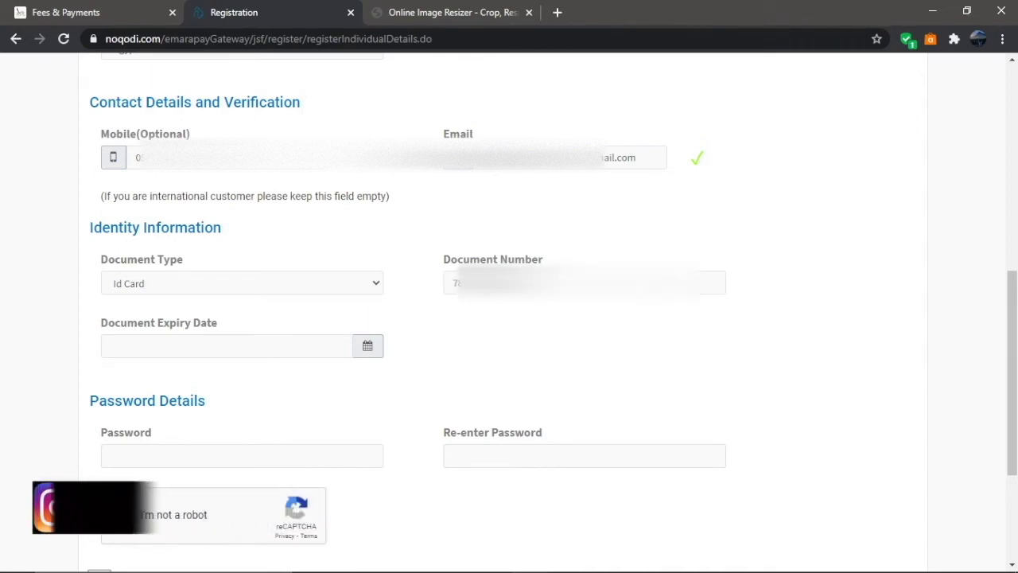
pyautogui.click(199, 346)
pyautogui.click(198, 190)
pyautogui.click(245, 179)
pyautogui.click(234, 217)
pyautogui.click(230, 309)
pyautogui.scroll(-3, 406, 285)
pyautogui.click(238, 245)
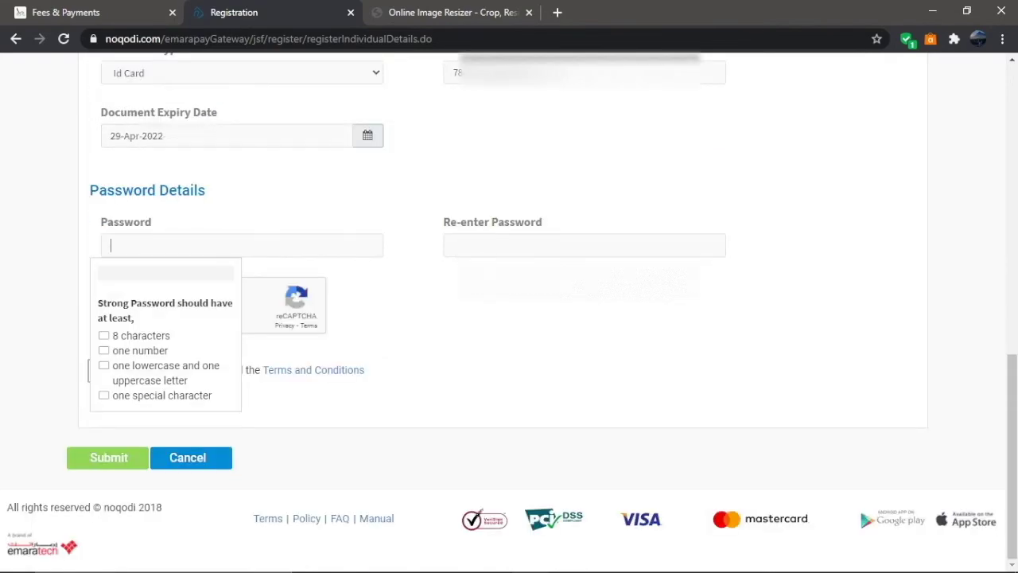
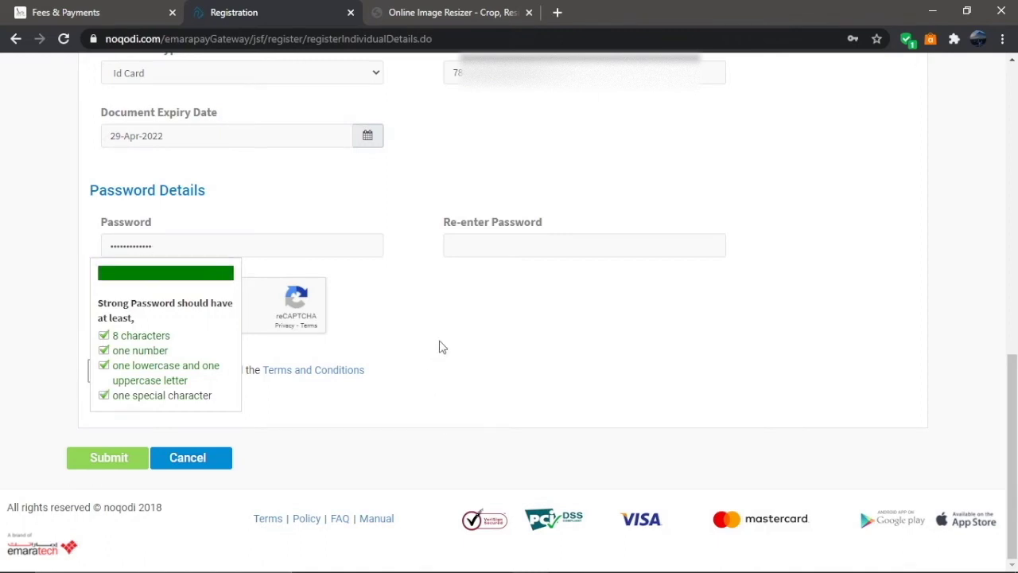
# Step: Enter the account password, redoing it once, and move to the re-enter field
pyautogui.click(445, 350)
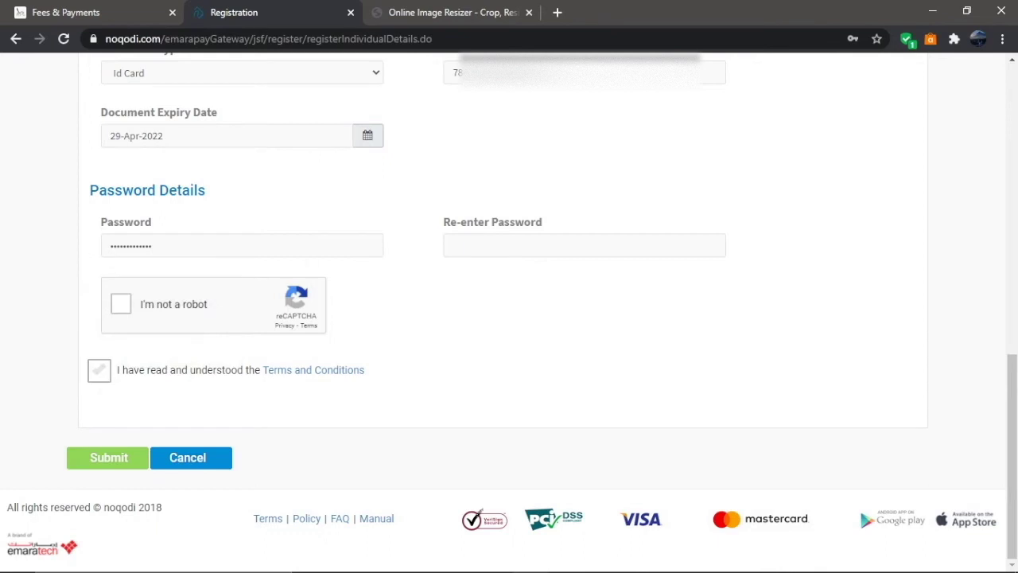
pyautogui.hotkey('shift', 'Tab')
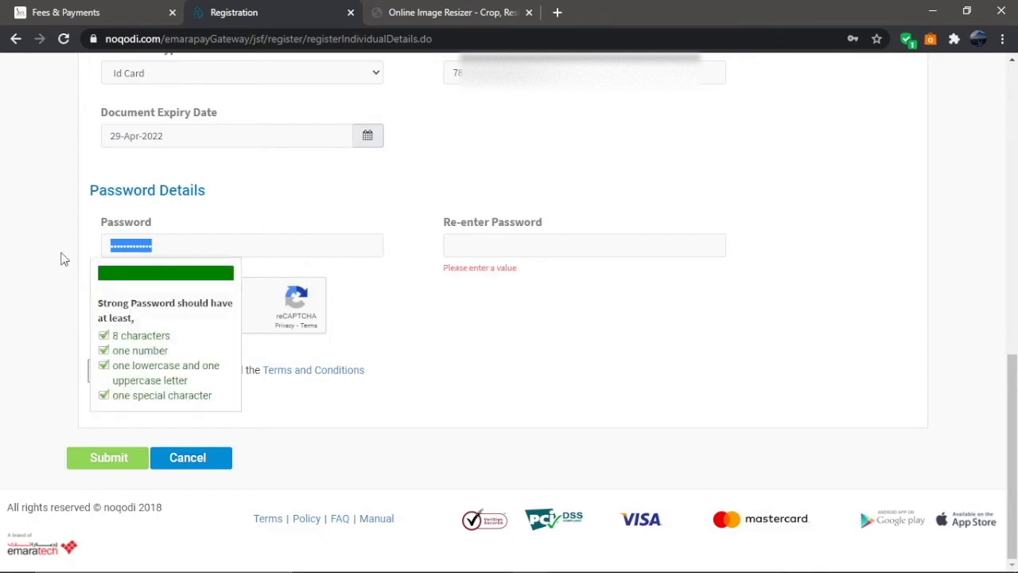
pyautogui.press('BackSpace')
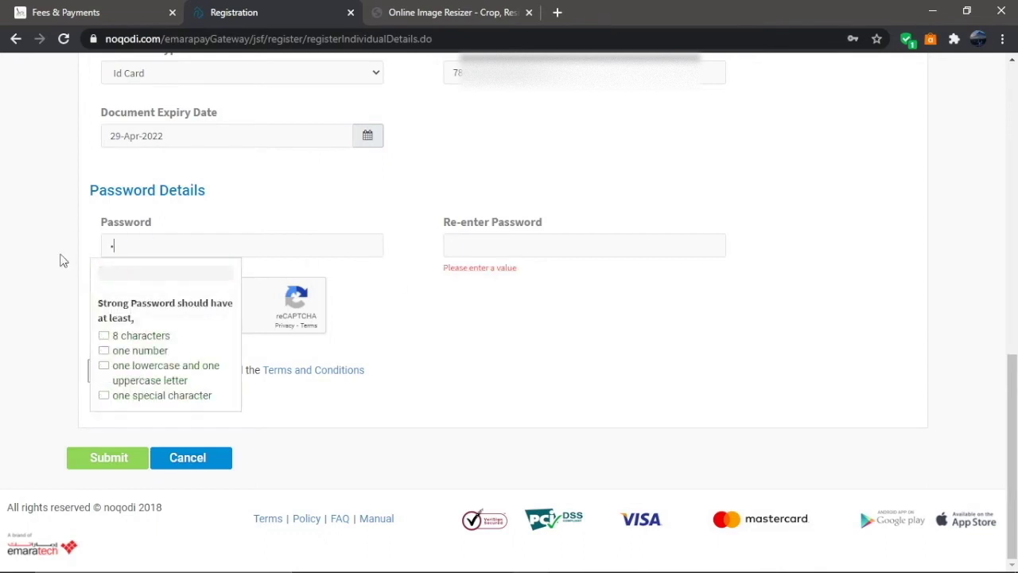
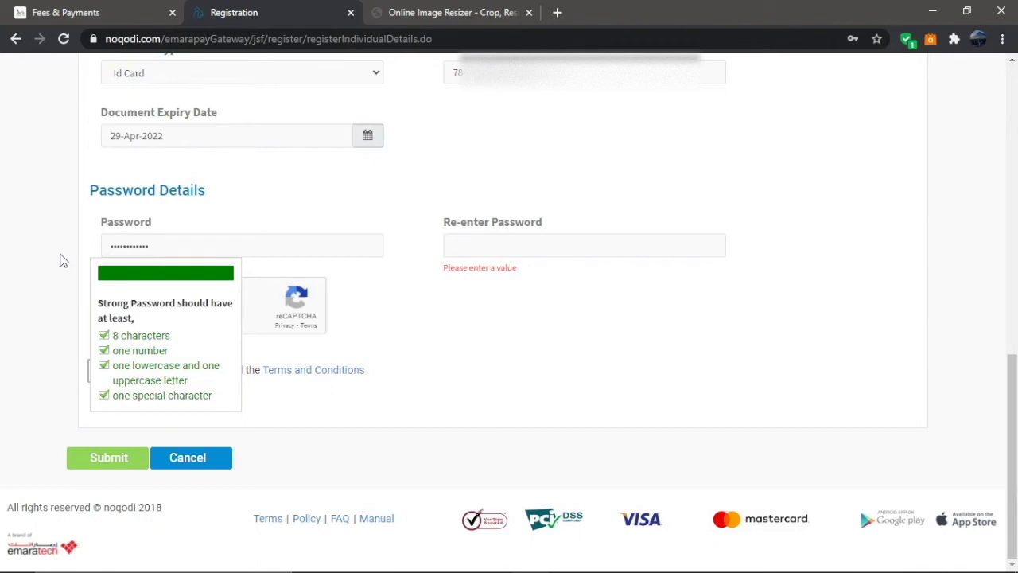
pyautogui.click(505, 240)
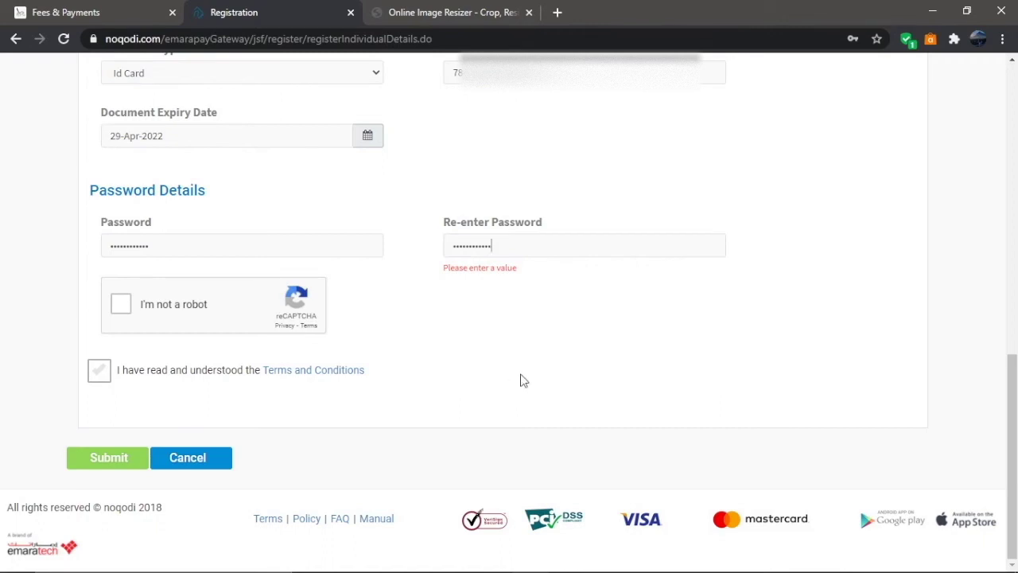
# Step: Tick the reCAPTCHA and terms checkbox, then submit the registration
pyautogui.click(131, 310)
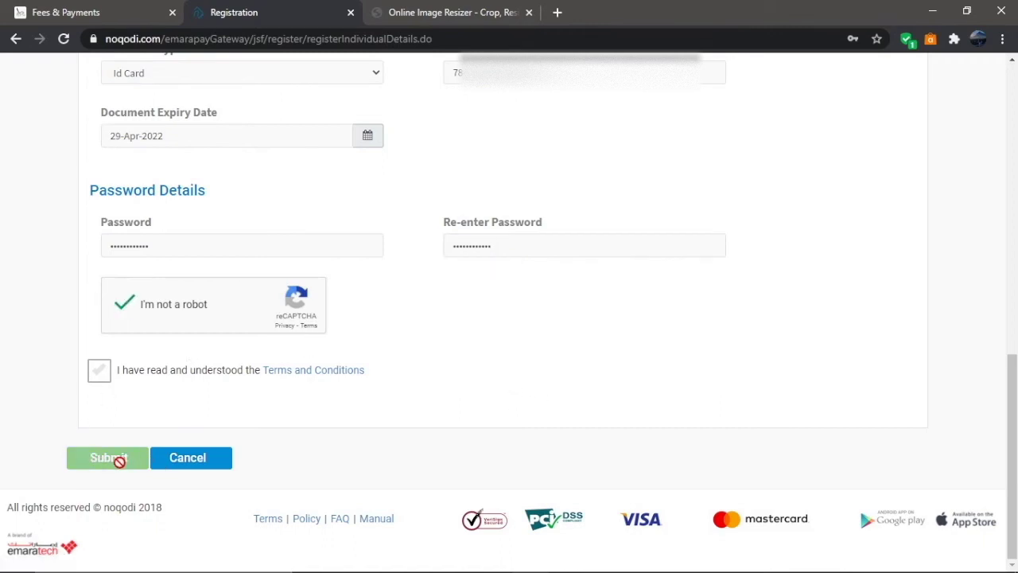
pyautogui.click(99, 370)
pyautogui.click(102, 461)
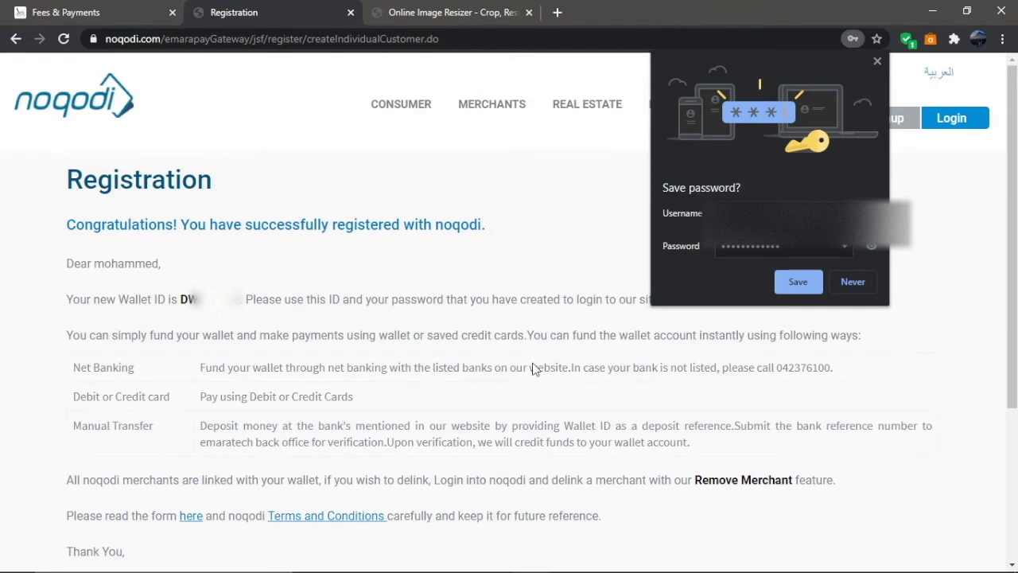
# Step: Dismiss Chrome's save-password prompt and go to the noqodi account login page
pyautogui.click(975, 503)
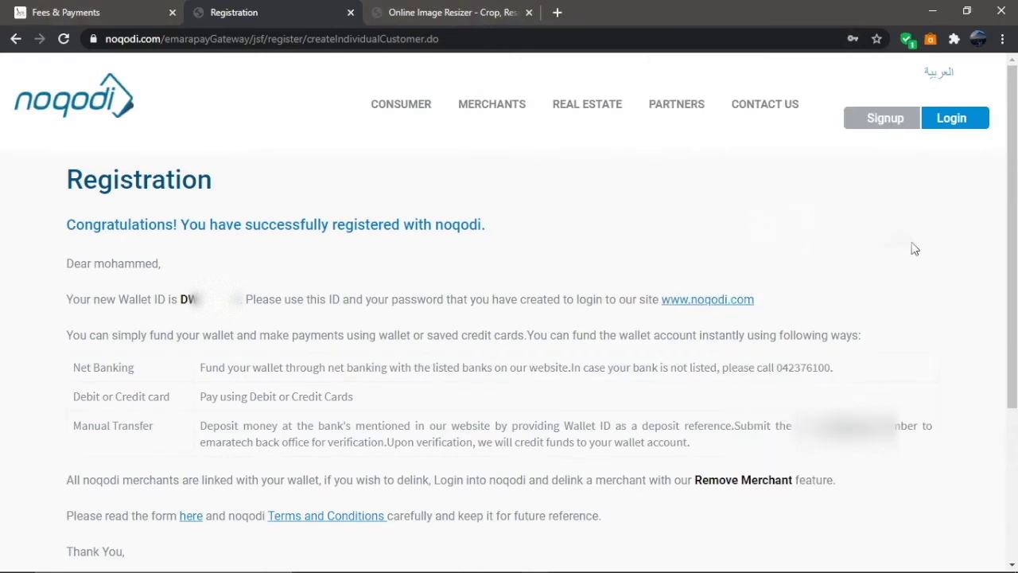
pyautogui.scroll(-2, 311, 164)
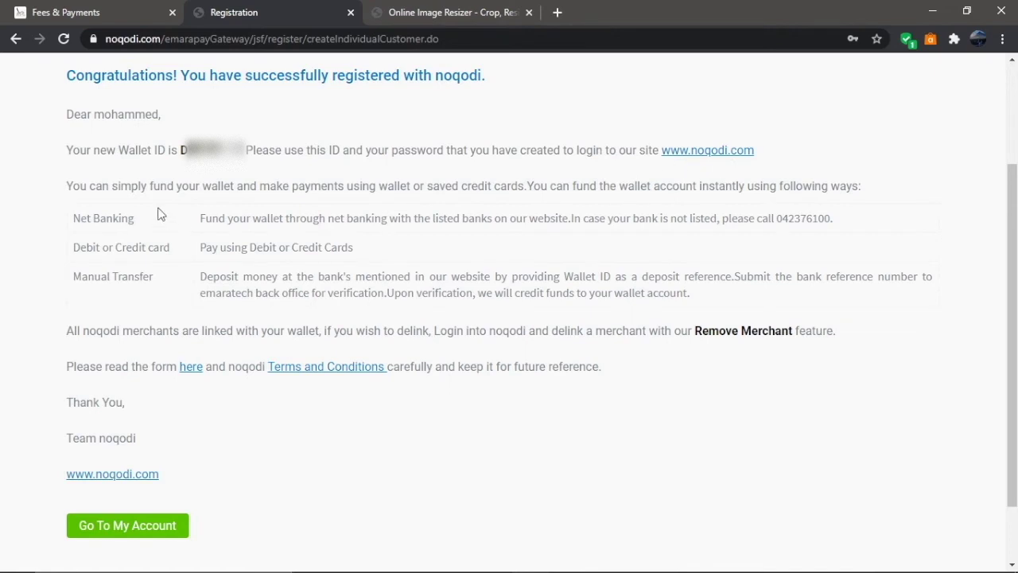
pyautogui.click(127, 526)
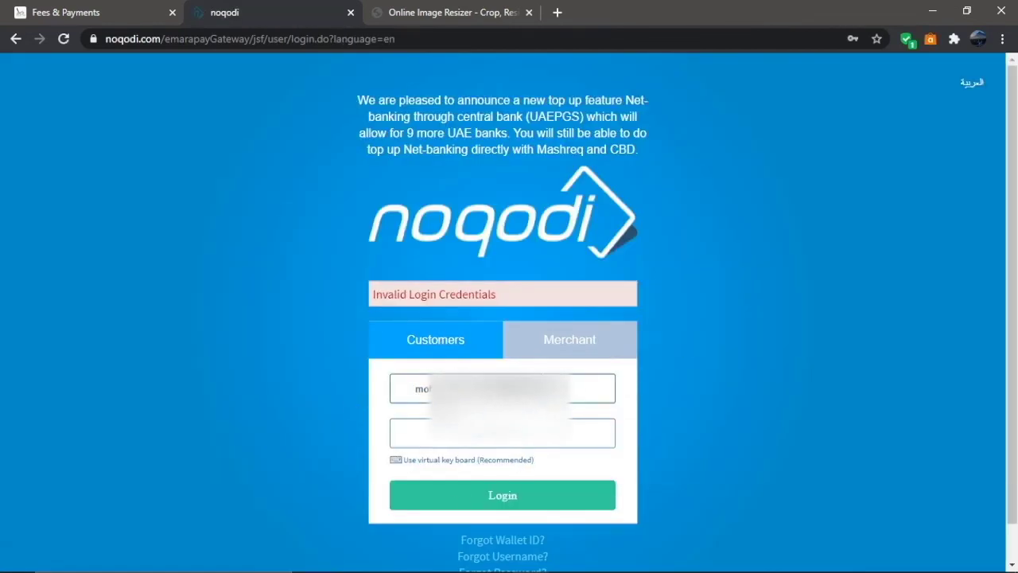
# Step: Log in to the new noqodi account to reach its 0.00 AED wallet dashboard
pyautogui.click(502, 389)
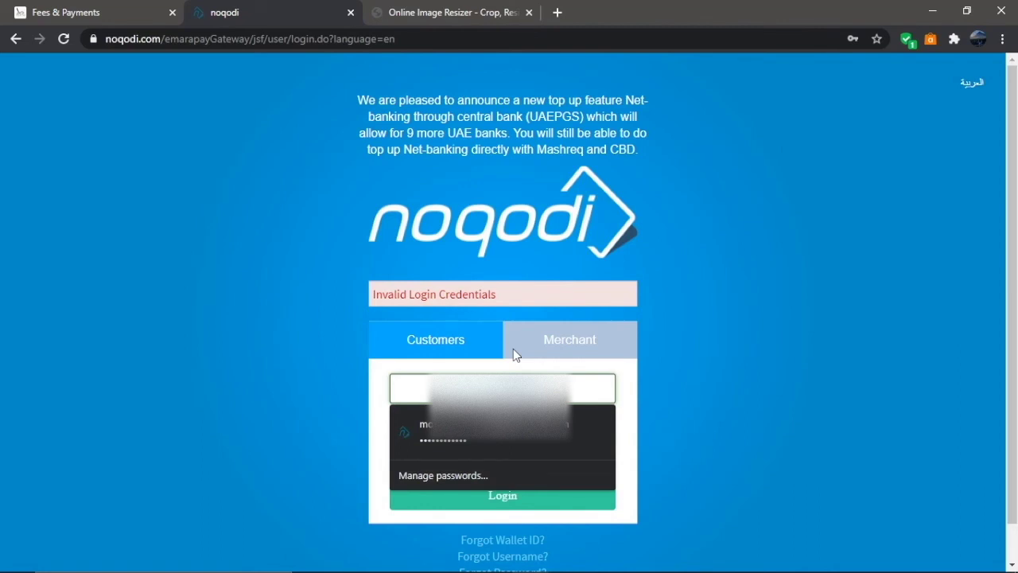
pyautogui.press('Escape')
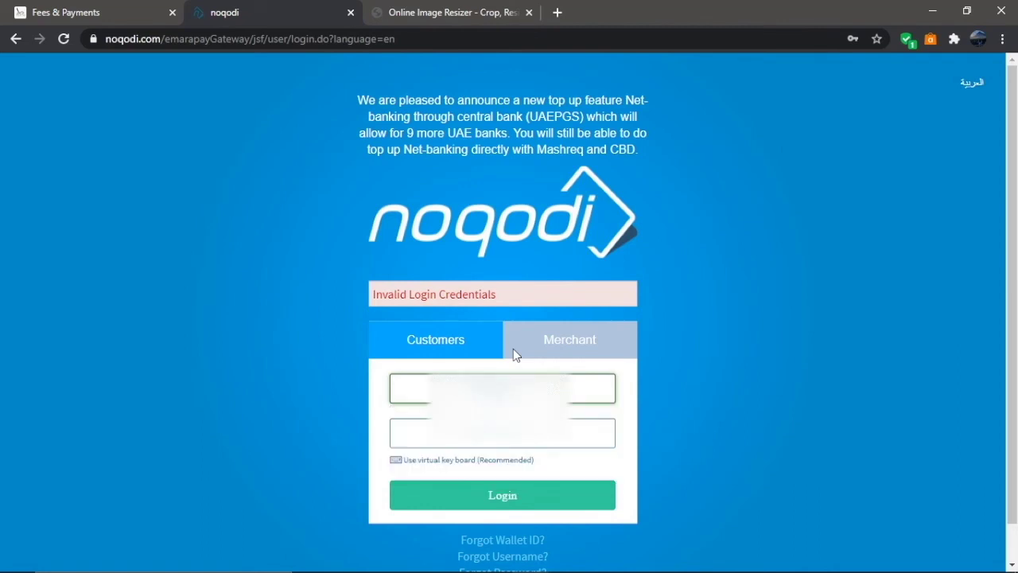
pyautogui.click(516, 496)
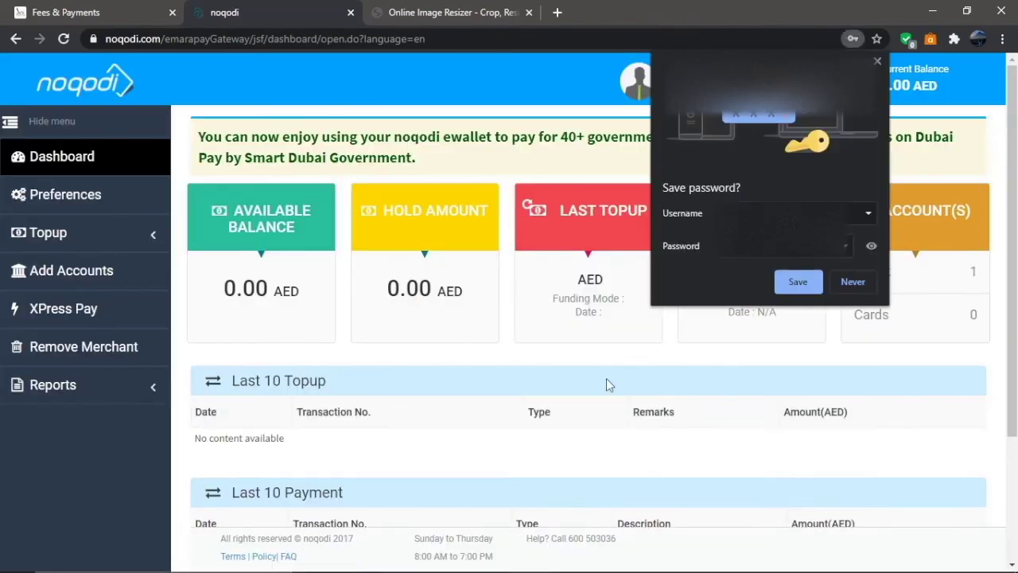
# Step: Decline saving the password and open the Net Banking top-up form
pyautogui.click(852, 282)
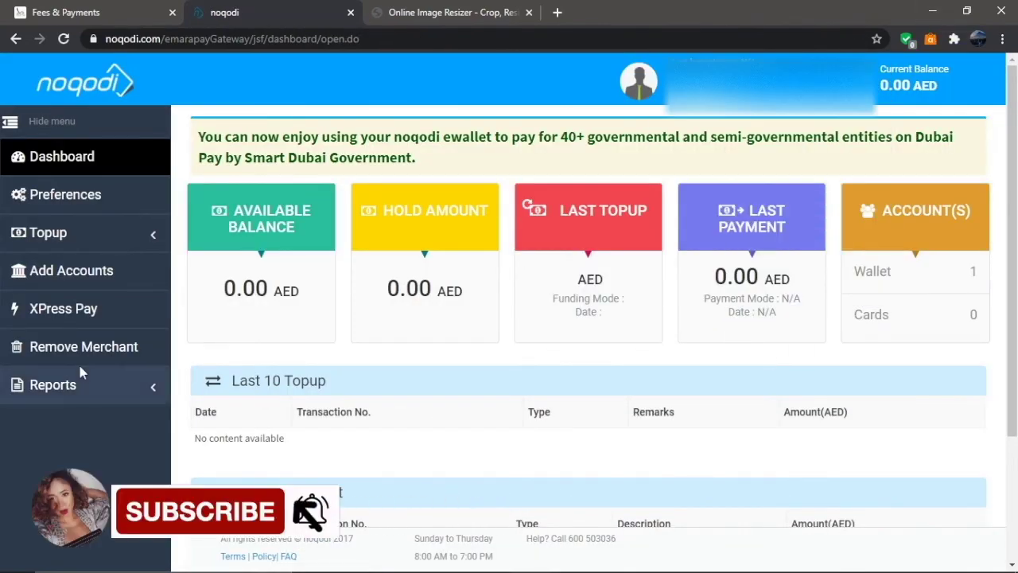
pyautogui.click(88, 236)
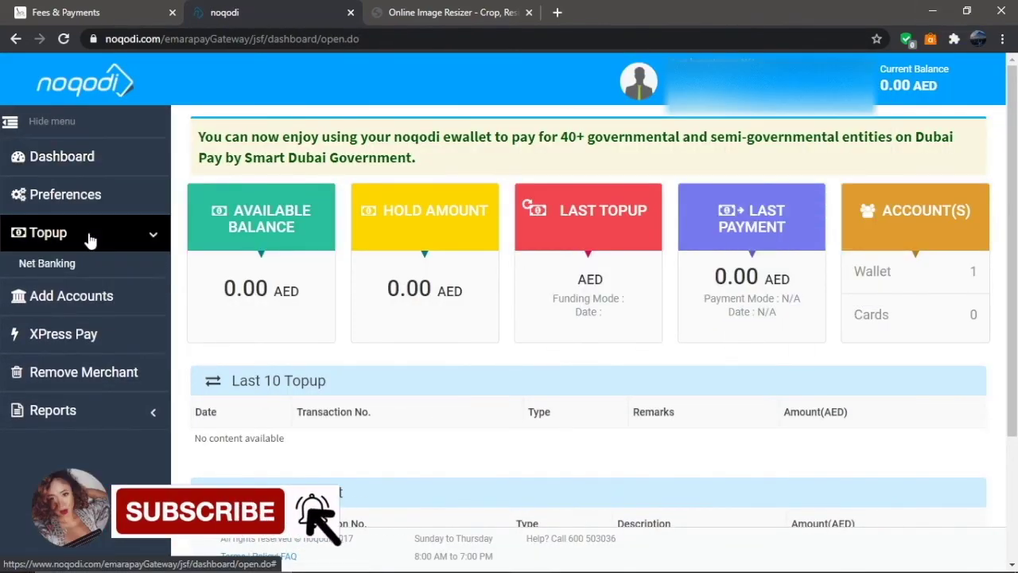
pyautogui.click(33, 262)
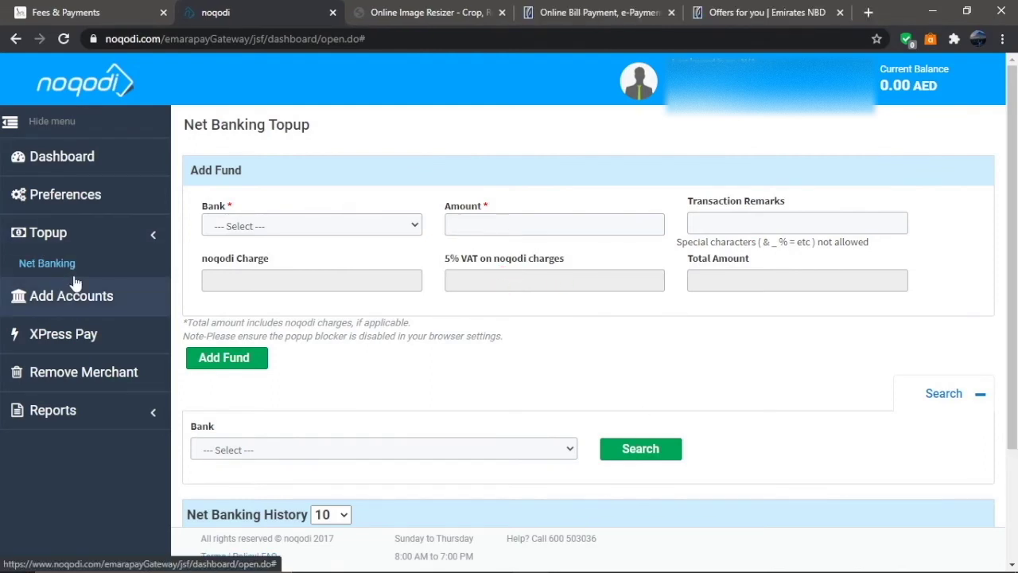
# Step: Submit a 989 AED top-up from Emirates NBD - Retail via net banking
pyautogui.click(364, 225)
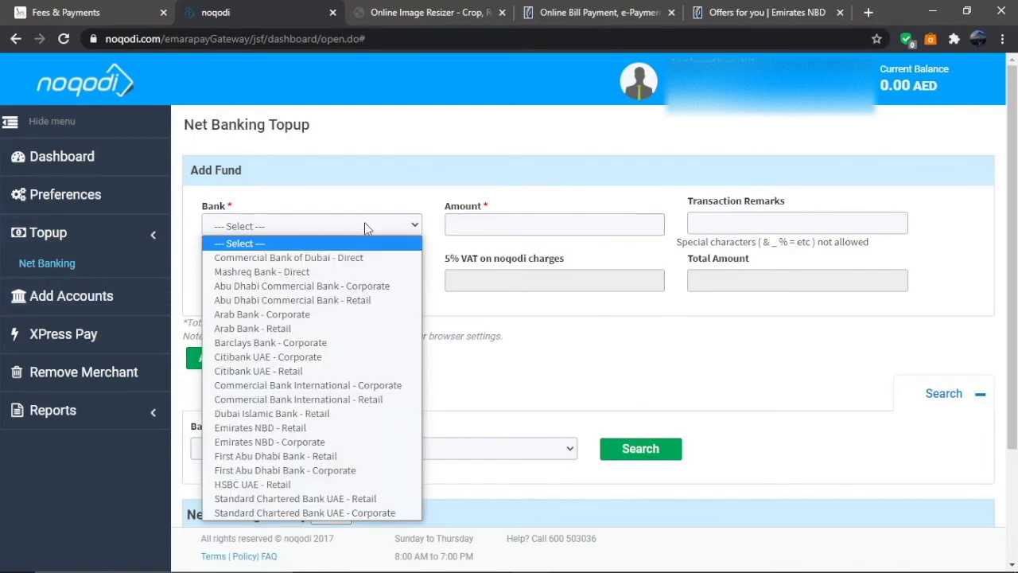
pyautogui.click(322, 428)
pyautogui.write('989')
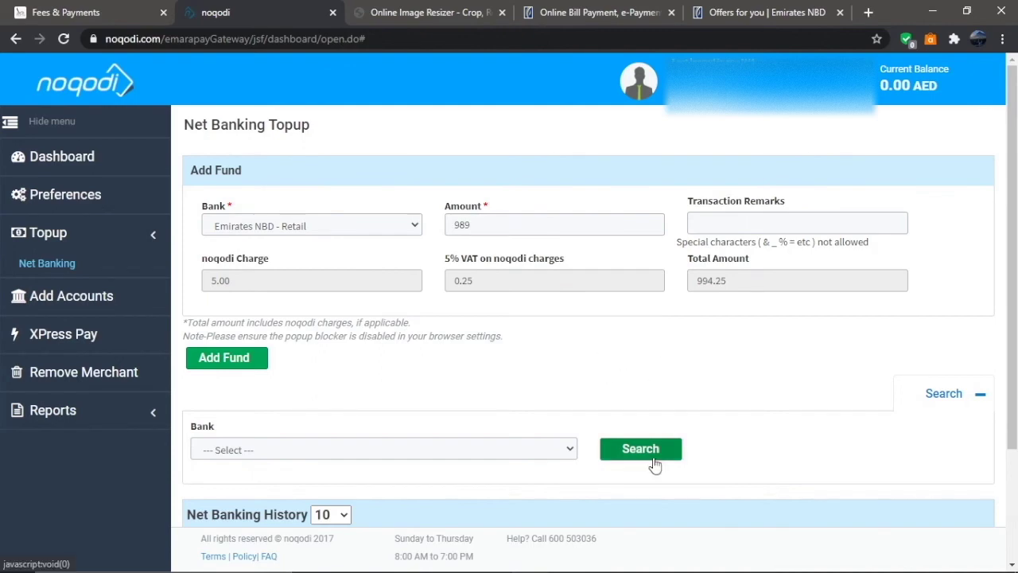
pyautogui.scroll(-2, 661, 420)
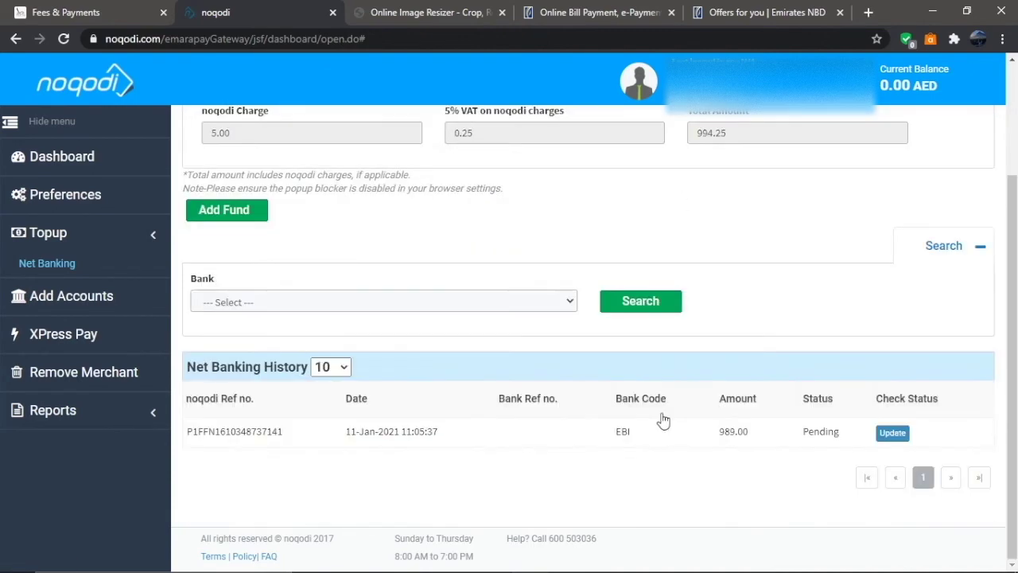
pyautogui.scroll(2, 83, 431)
pyautogui.click(226, 357)
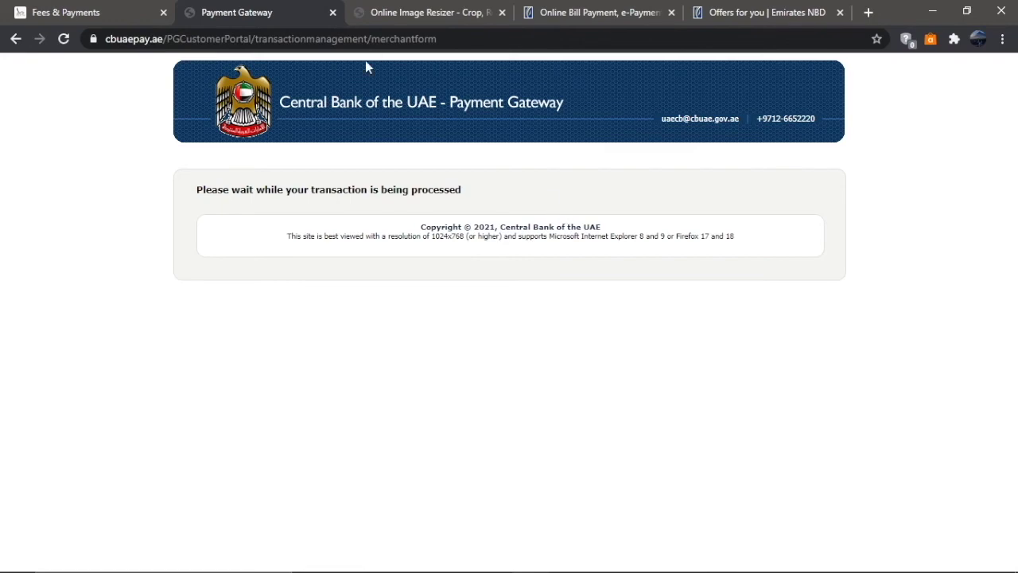
# Step: Accept the payment gateway terms and sign in to Emirates NBD Online Banking with the user's credentials
pyautogui.click(222, 209)
pyautogui.click(811, 233)
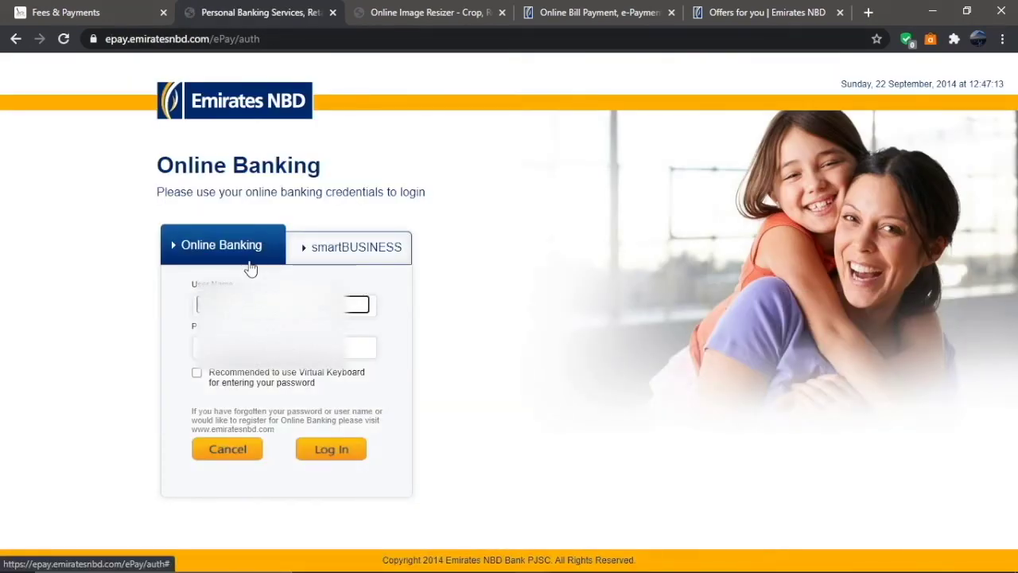
pyautogui.press('Tab')
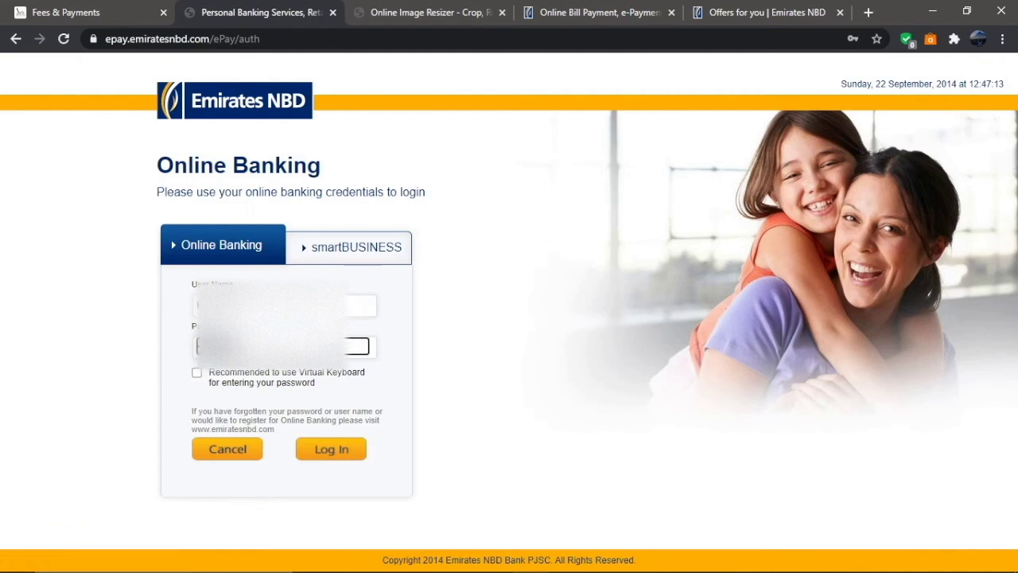
pyautogui.click(319, 463)
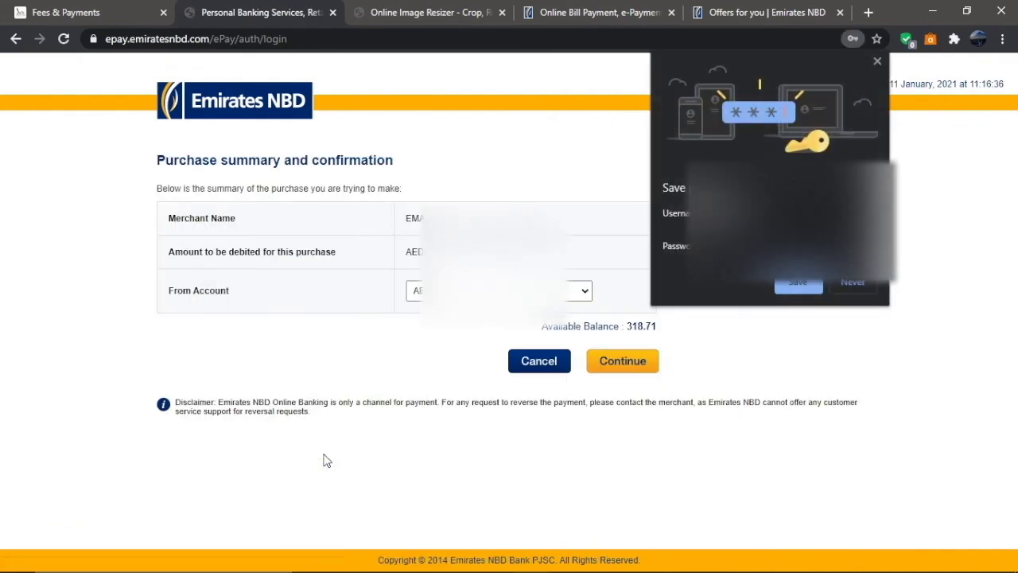
# Step: Pay the top-up from a different debit account, confirming with the 5-digit authentication code
pyautogui.click(858, 281)
pyautogui.click(581, 291)
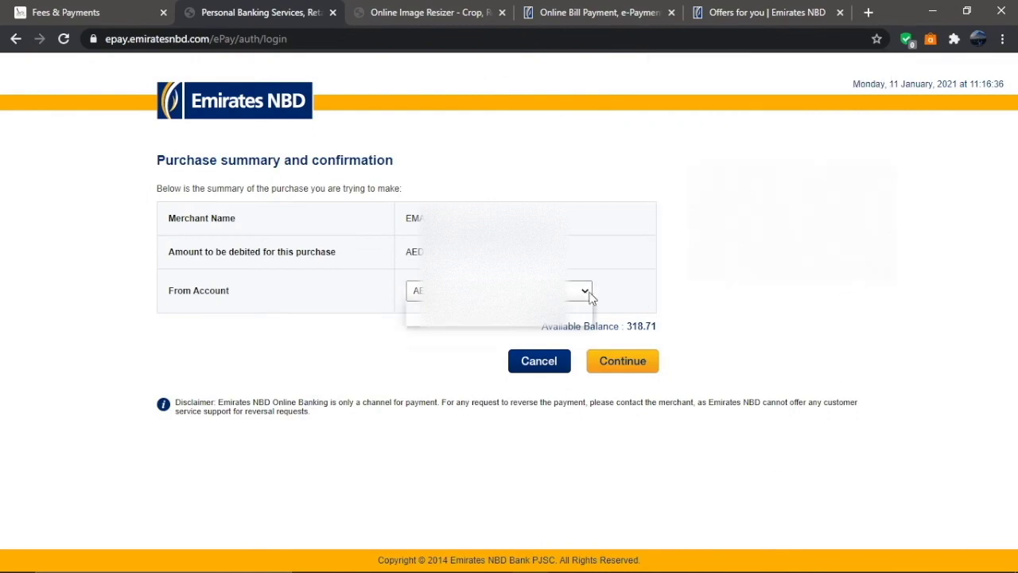
pyautogui.click(580, 318)
pyautogui.click(637, 371)
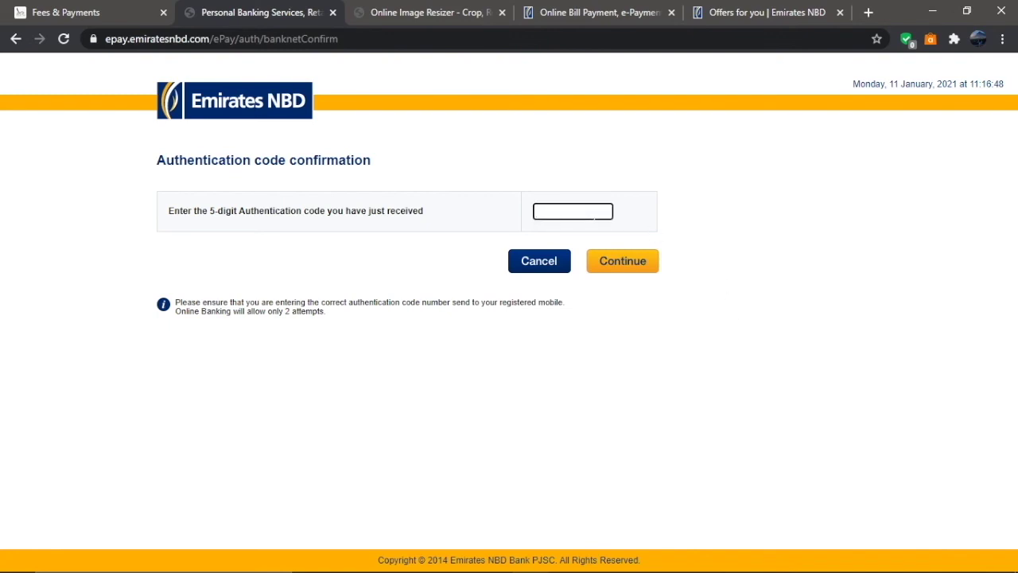
pyautogui.write('••')
pyautogui.click(625, 272)
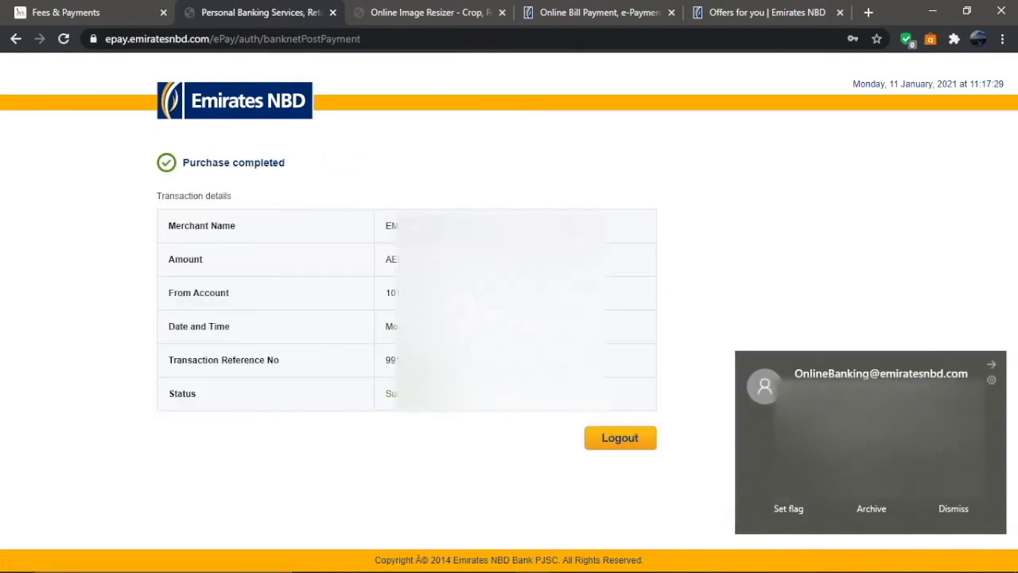
# Step: Log out of the bank, leave the 989.00 AED success page, and return to GDRFA Fees & Payments
pyautogui.click(621, 438)
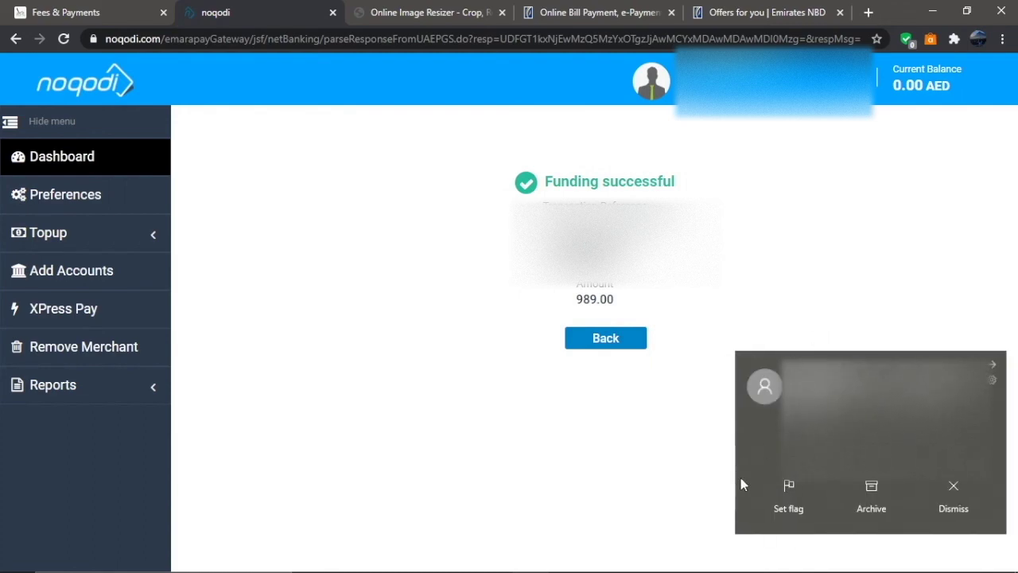
pyautogui.click(606, 338)
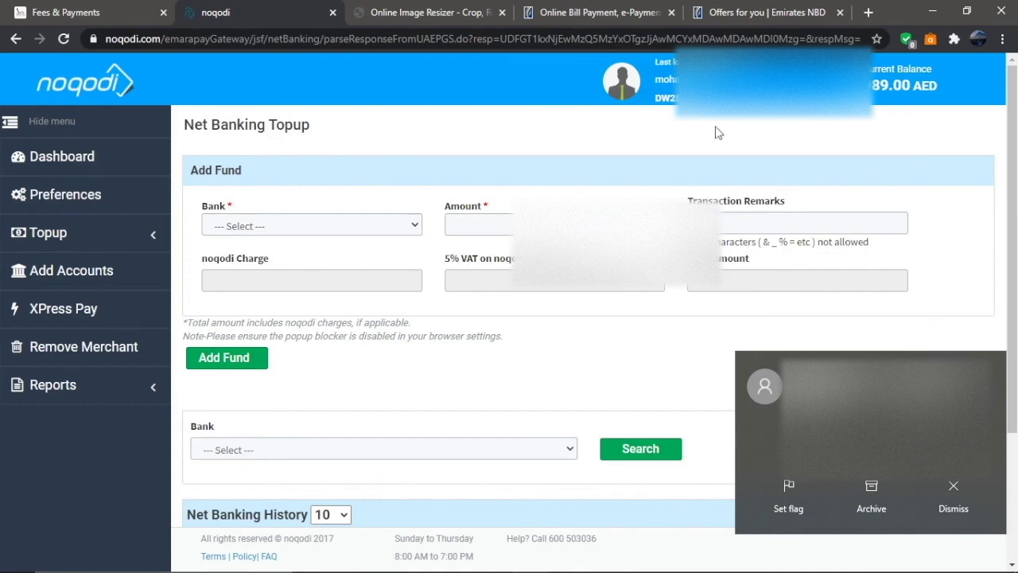
pyautogui.click(141, 15)
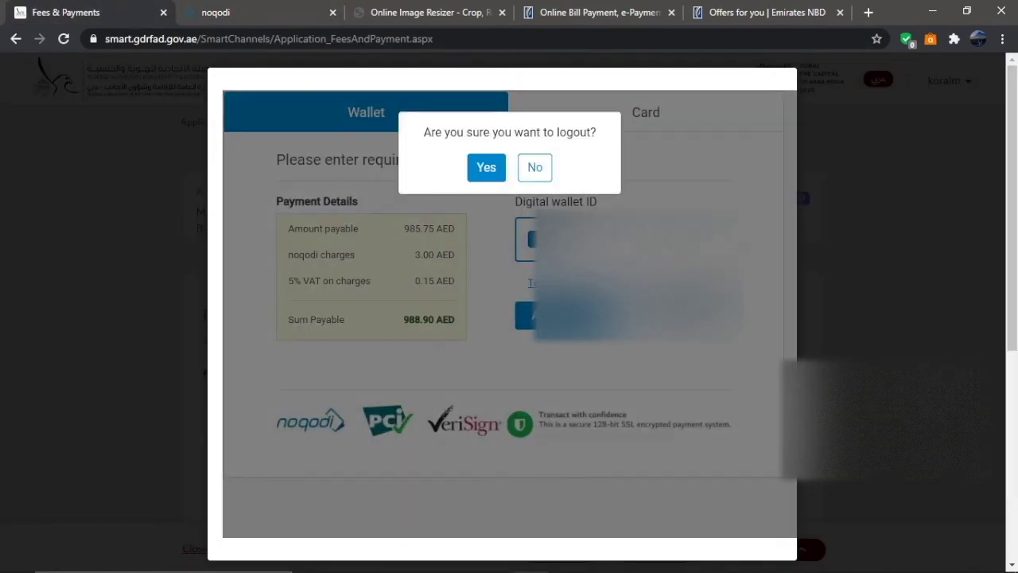
# Step: Cancel the logout prompt and log in to the noqodi wallet using the saved wallet ID and password
pyautogui.press('Escape')
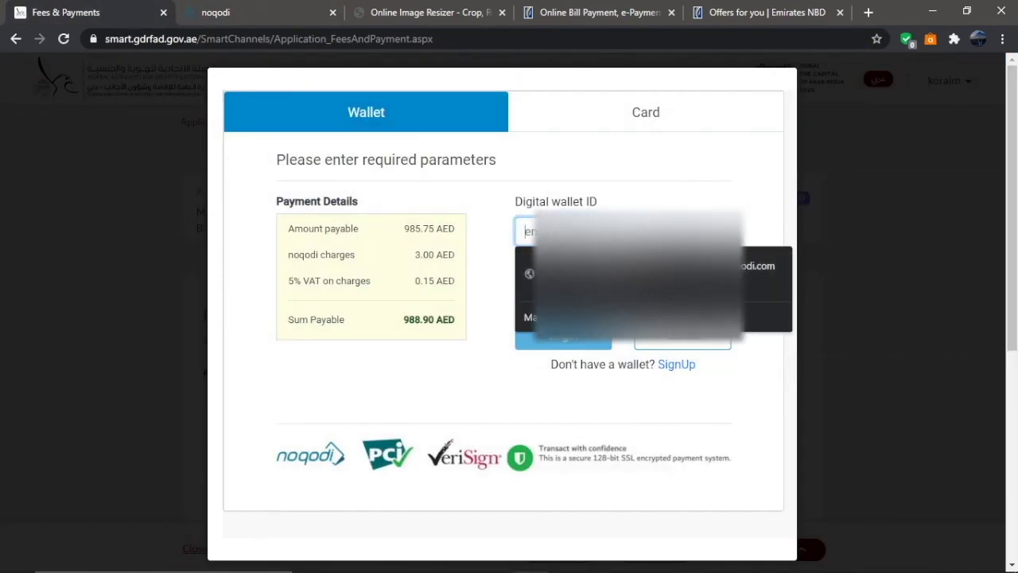
pyautogui.press('Down')
pyautogui.press('Return')
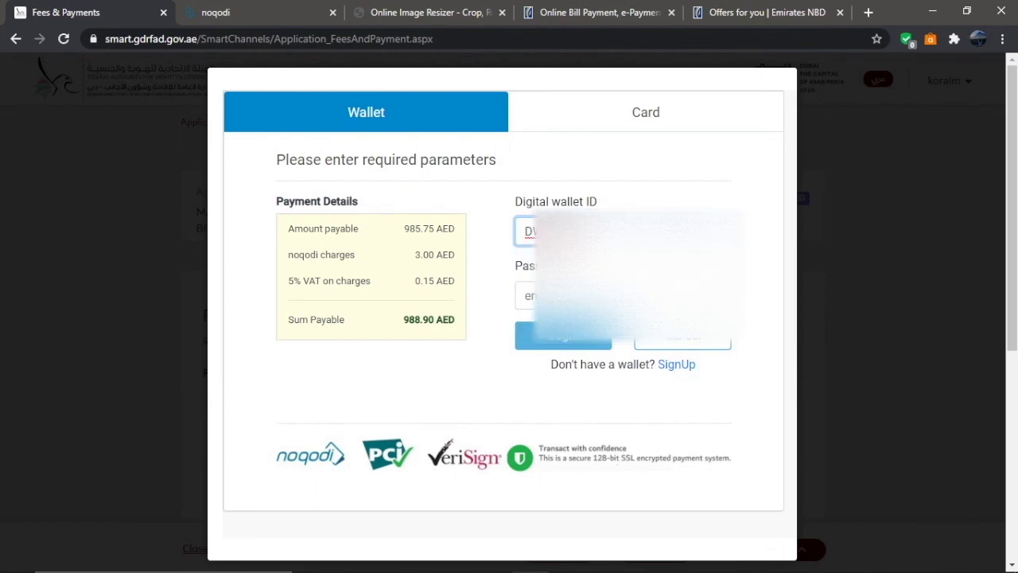
pyautogui.click(549, 295)
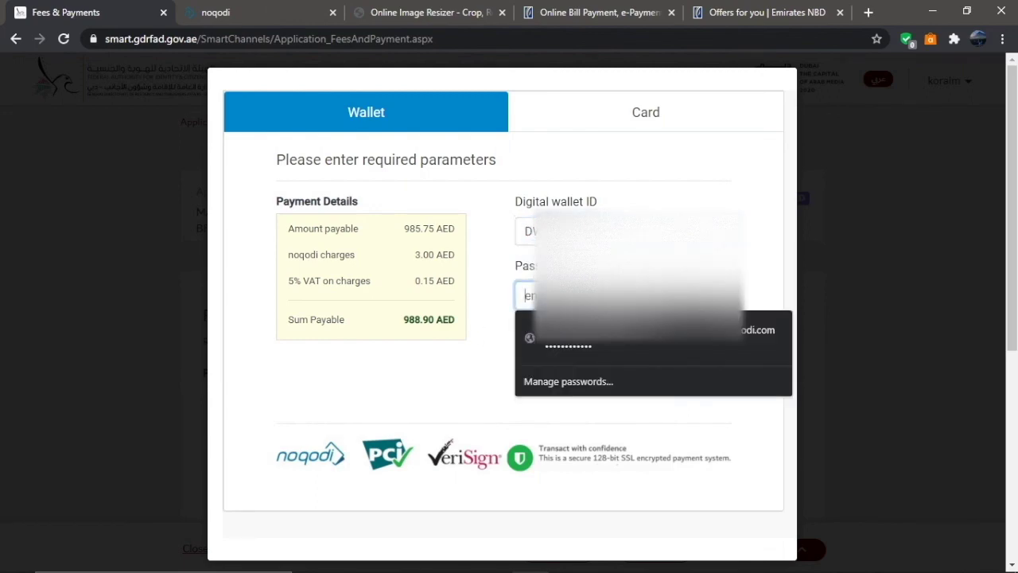
pyautogui.press('Down')
pyautogui.press('Return')
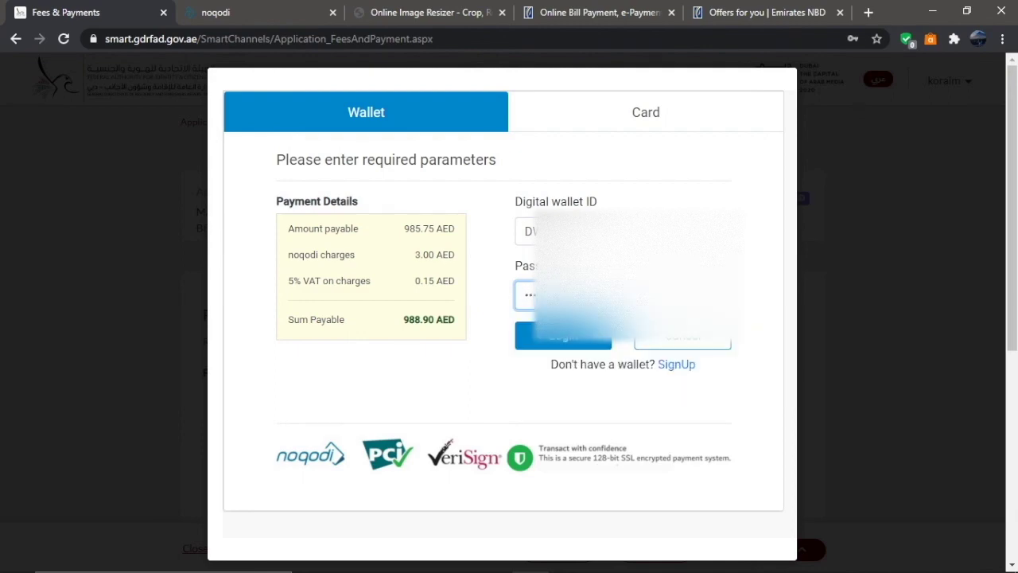
pyautogui.click(563, 336)
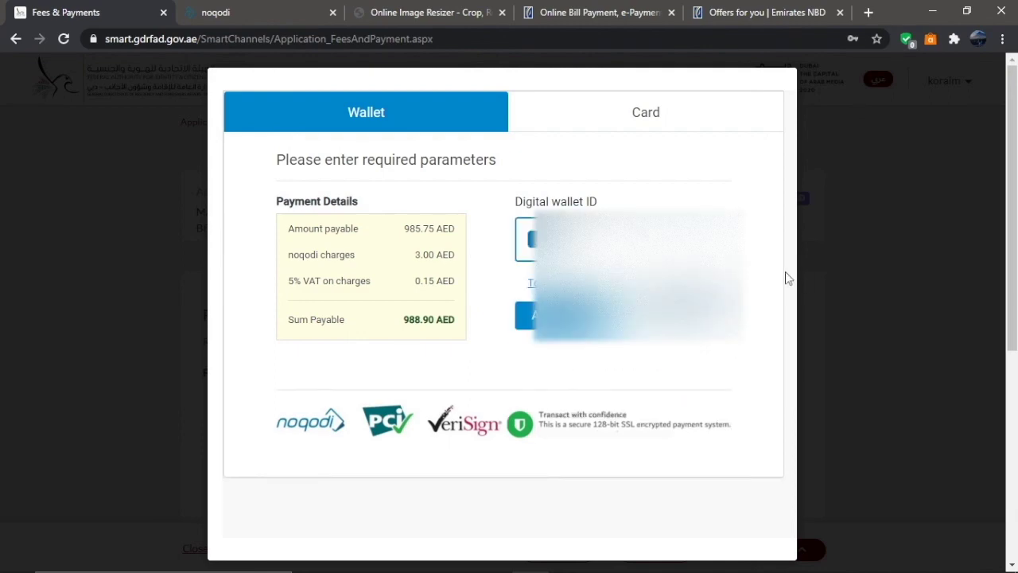